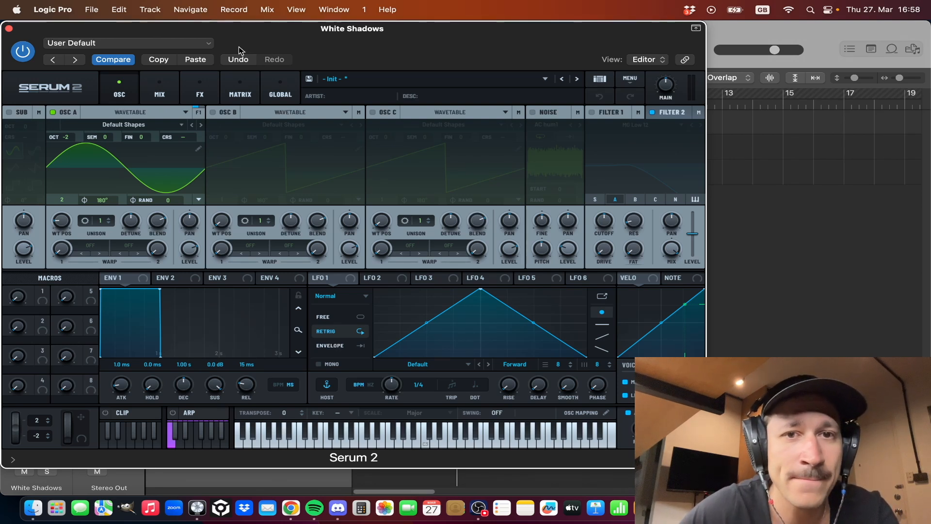
- Recall the default plug-in setting and shift the synth window to check the mono, legato and portamento voicing settings
{"action": "left_click", "coordinate": [196, 43]}
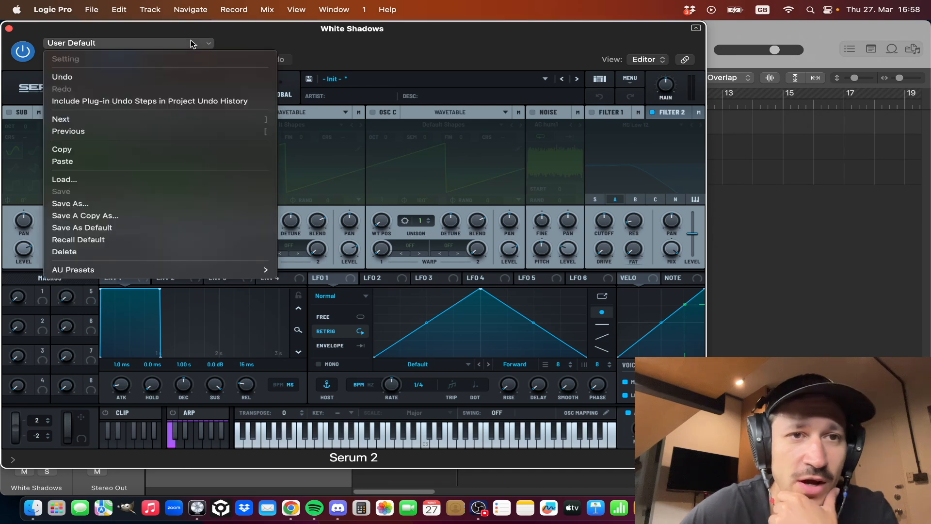
{"action": "left_click", "coordinate": [98, 239]}
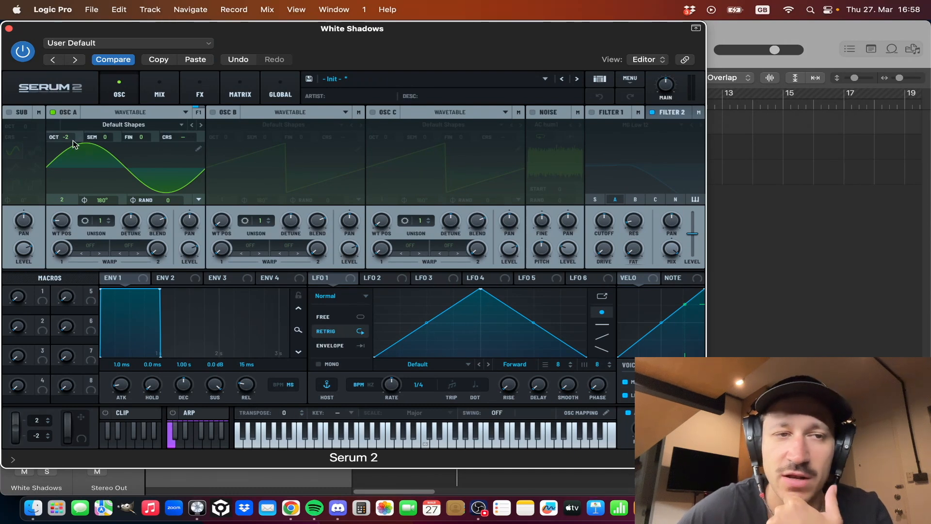
{"action": "left_click_drag", "start_coordinate": [304, 33], "coordinate": [182, 4]}
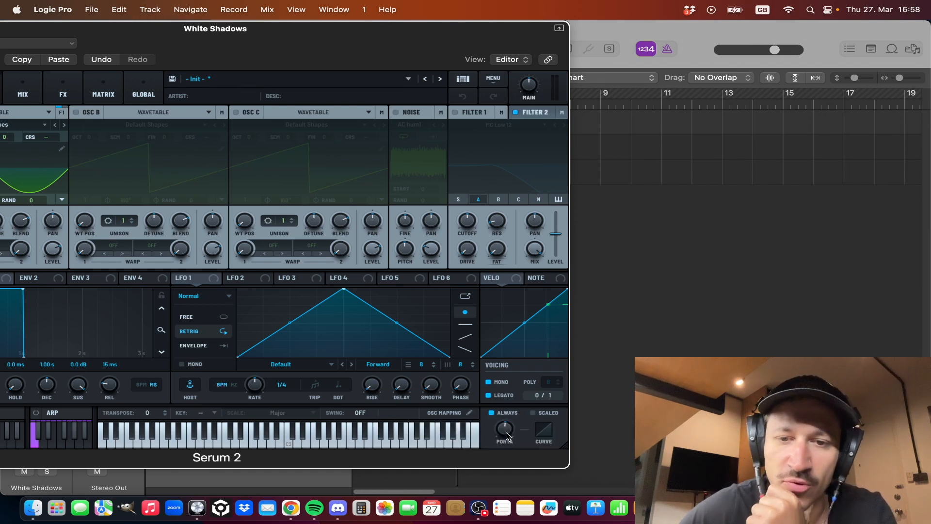
{"action": "double_click", "coordinate": [310, 39]}
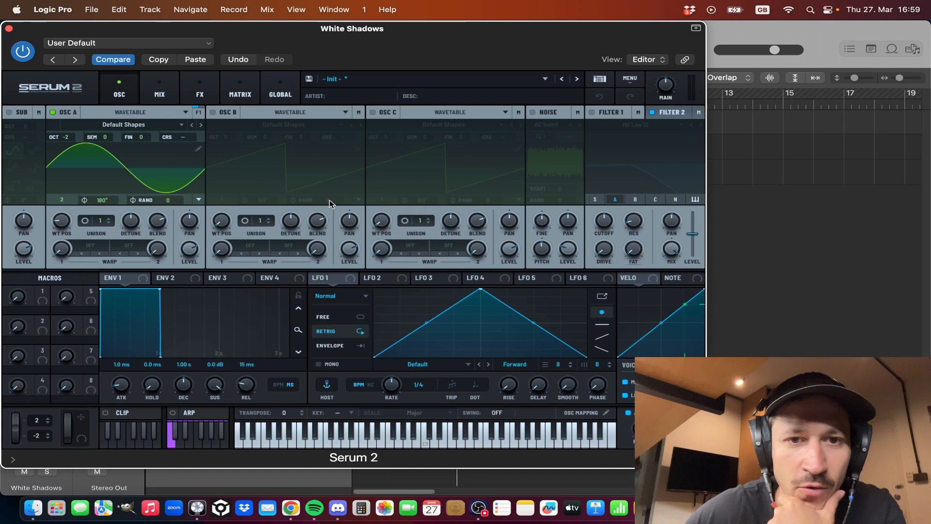
- Start playback and turn on oscillator B in Granular mode
{"action": "left_click", "coordinate": [214, 112]}
{"action": "left_click", "coordinate": [214, 112]}
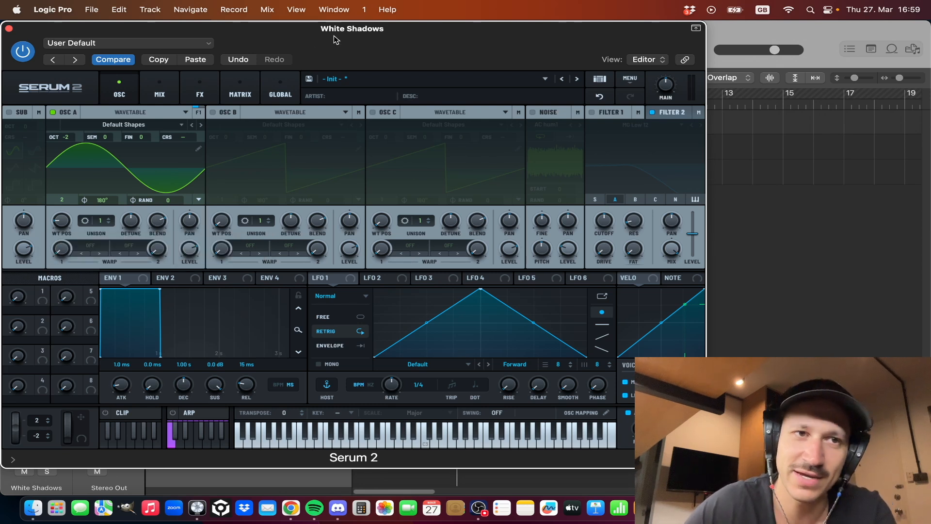
{"action": "key", "text": "space"}
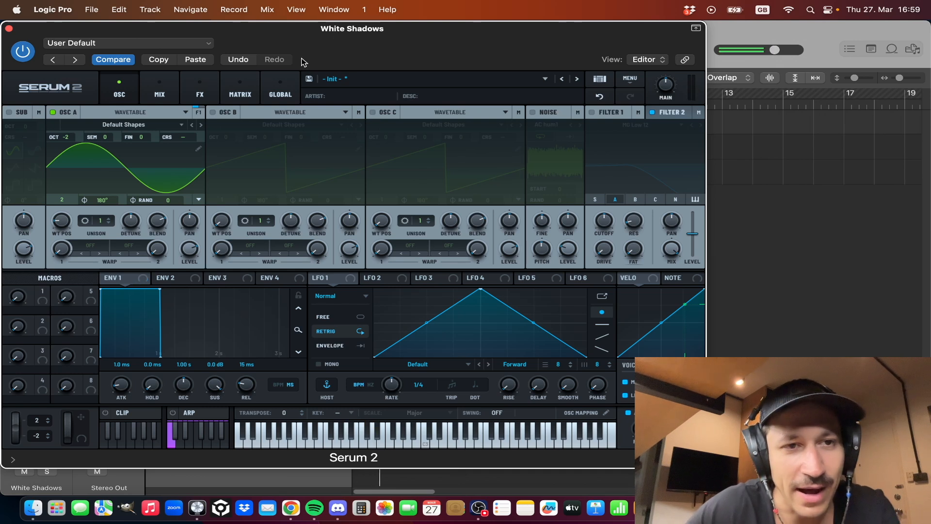
{"action": "left_click", "coordinate": [303, 109]}
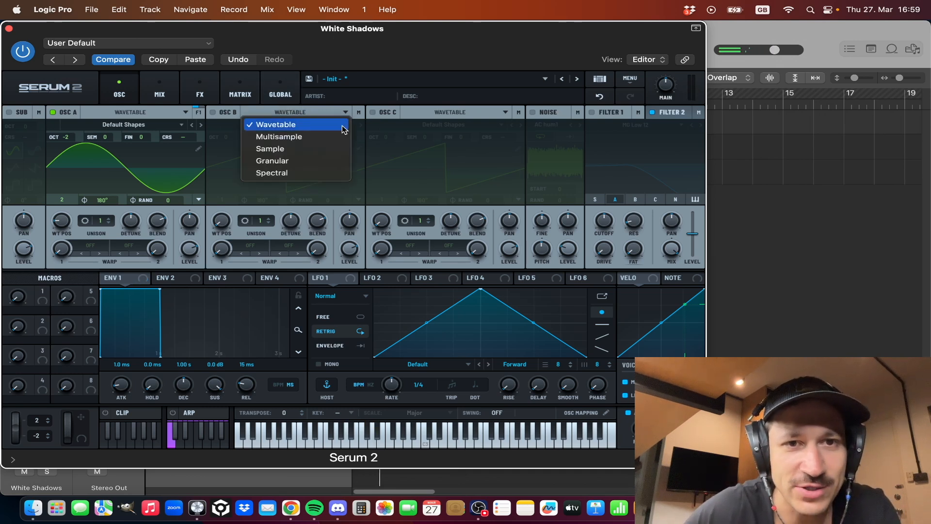
{"action": "left_click", "coordinate": [334, 160]}
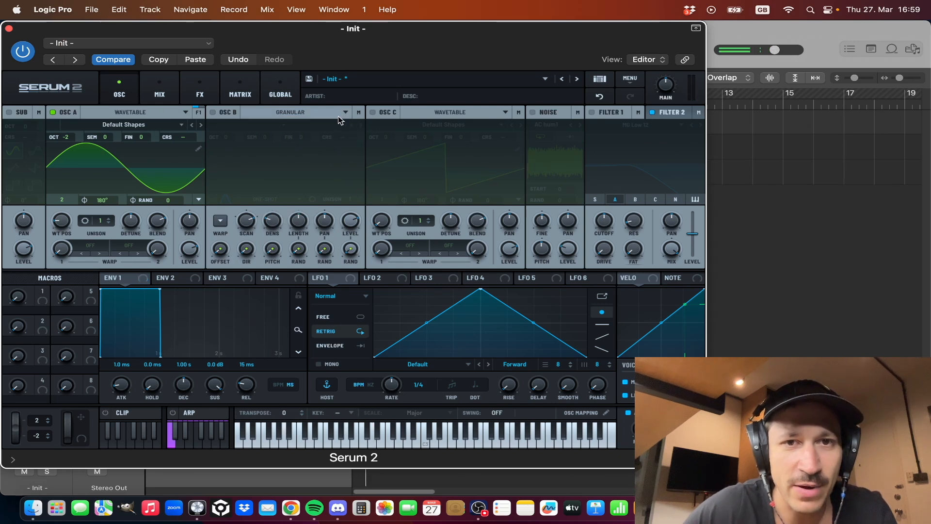
{"action": "left_click", "coordinate": [212, 112]}
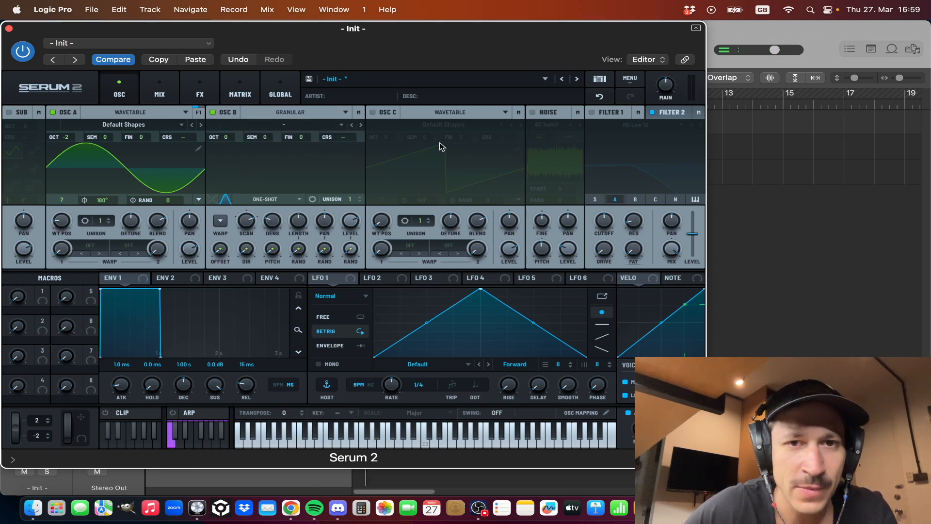
- Browse the granular samples of oscillator B and load Tiger Growl
{"action": "left_click", "coordinate": [353, 125]}
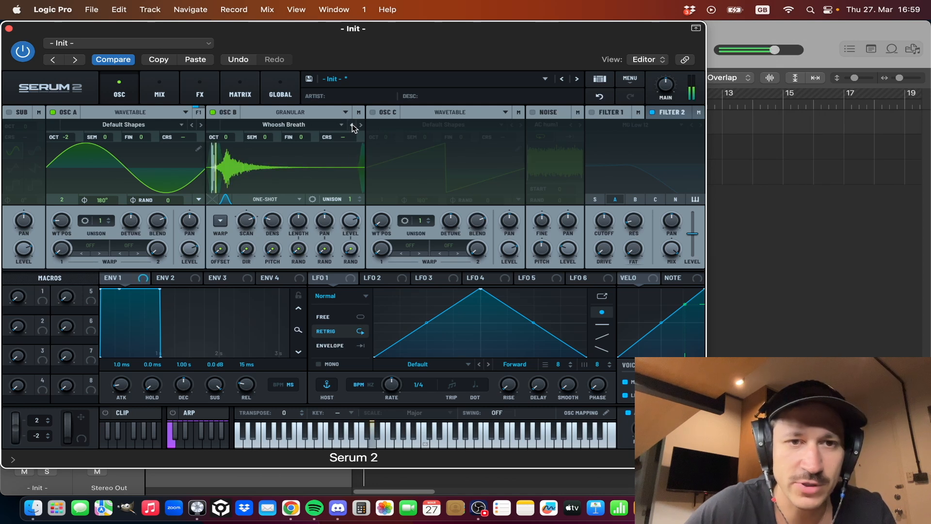
{"action": "left_click", "coordinate": [353, 125]}
{"action": "left_click", "coordinate": [353, 125]}
{"action": "left_click", "coordinate": [353, 125]}
{"action": "left_click", "coordinate": [353, 125]}
{"action": "left_click", "coordinate": [360, 125]}
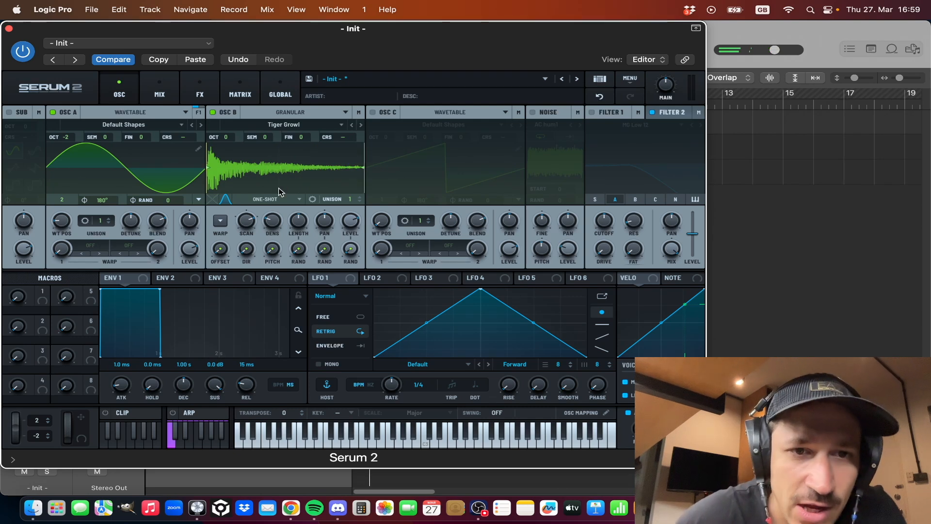
- Set oscillator B's grain playback to Manual, adjust its grain position and length, and lower its level to 0%
{"action": "left_click", "coordinate": [286, 199]}
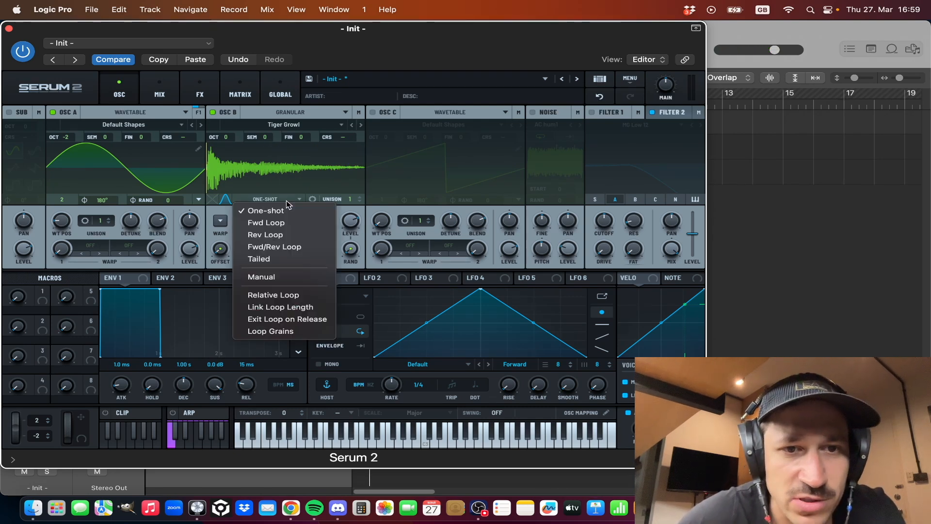
{"action": "left_click", "coordinate": [295, 276]}
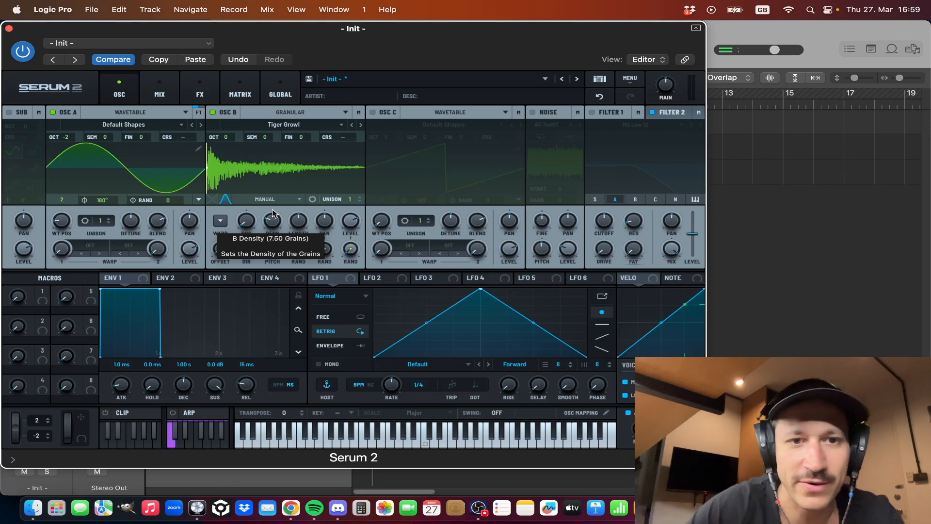
{"action": "left_click_drag", "start_coordinate": [248, 226], "coordinate": [248, 220]}
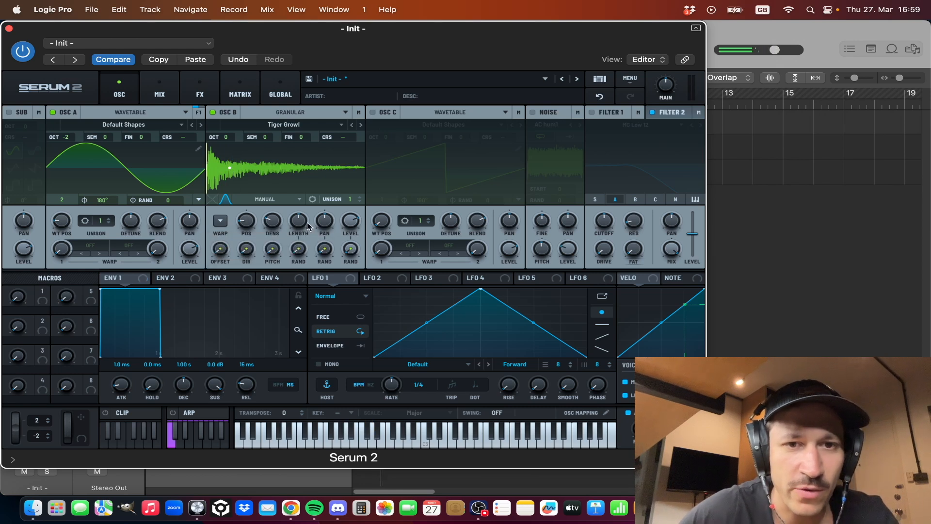
{"action": "mouse_move", "coordinate": [301, 223]}
{"action": "left_mouse_down"}
{"action": "mouse_move", "coordinate": [300, 243]}
{"action": "mouse_move", "coordinate": [280, 217]}
{"action": "mouse_move", "coordinate": [301, 224]}
{"action": "mouse_move", "coordinate": [305, 190]}
{"action": "mouse_move", "coordinate": [301, 237]}
{"action": "left_mouse_up"}
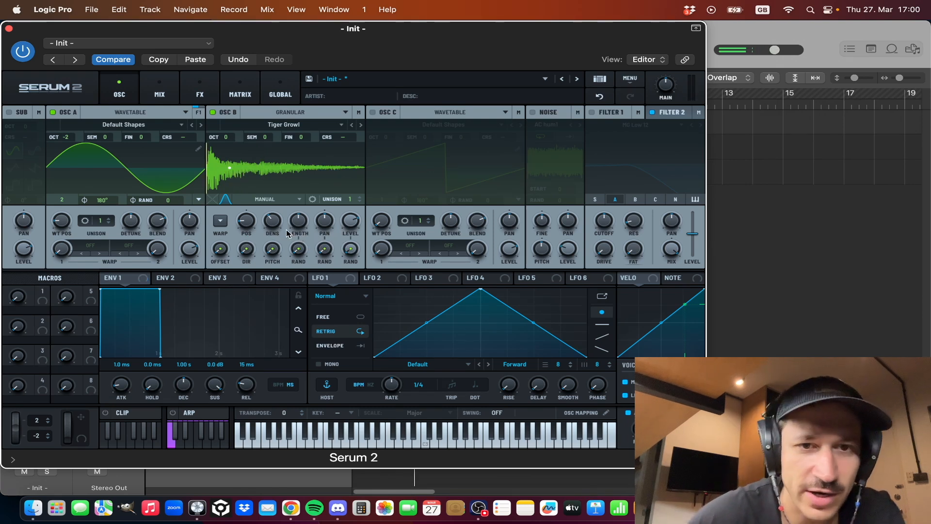
{"action": "left_click_drag", "start_coordinate": [350, 220], "coordinate": [334, 323]}
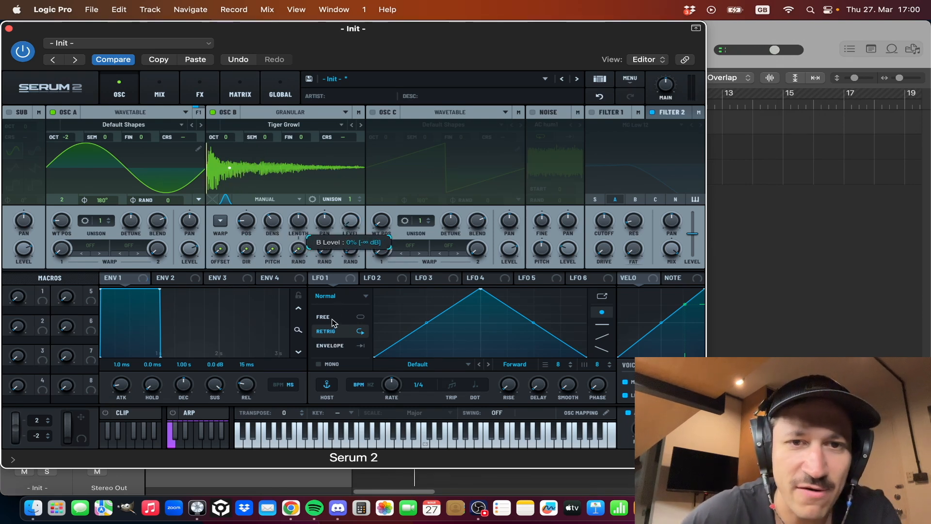
- Try FM (B) as oscillator A's first warp mode, adjusting the warp amount and oscillator B's grain length
{"action": "left_click", "coordinate": [95, 249]}
{"action": "mouse_move", "coordinate": [149, 331]}
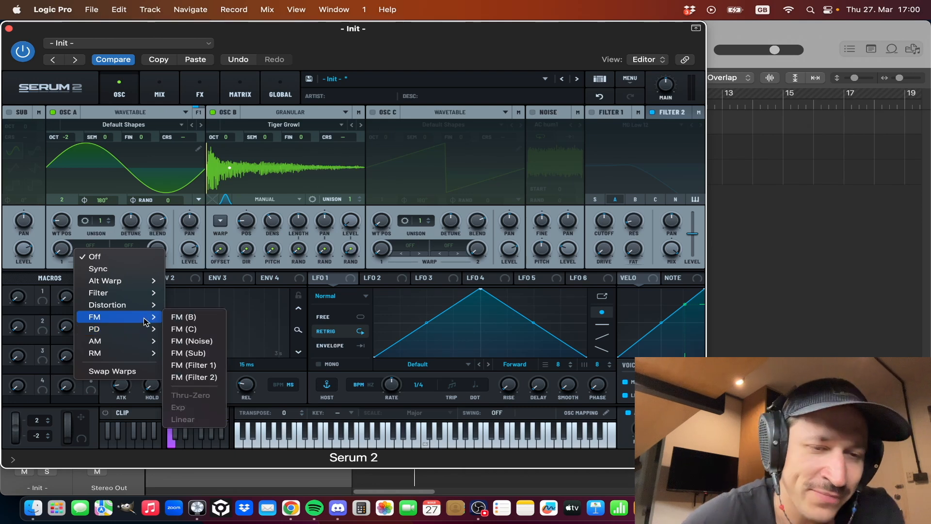
{"action": "left_click", "coordinate": [188, 318]}
{"action": "left_click_drag", "start_coordinate": [68, 248], "coordinate": [69, 175]}
{"action": "left_click_drag", "start_coordinate": [304, 219], "coordinate": [304, 232]}
- Set oscillator A's first warp mode to PD (B) and adjust its amount
{"action": "left_click", "coordinate": [90, 246]}
{"action": "mouse_move", "coordinate": [140, 324]}
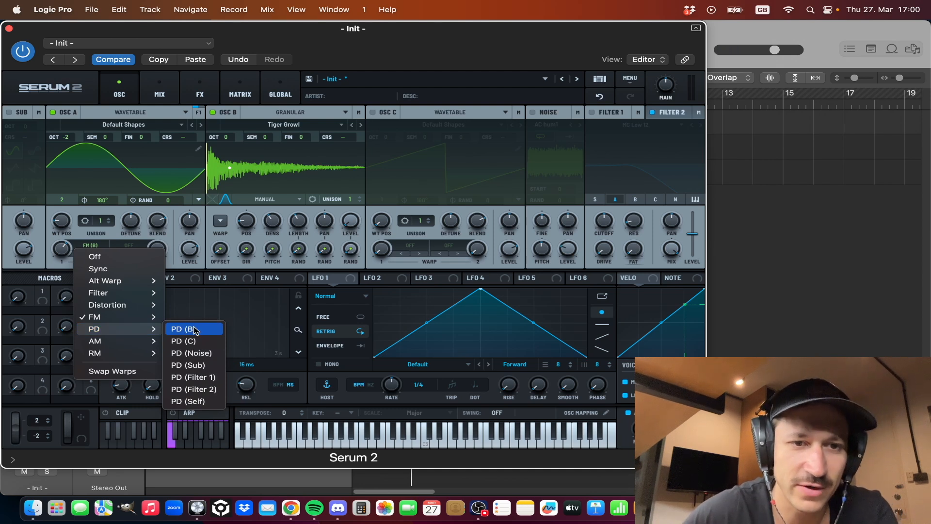
{"action": "left_click", "coordinate": [195, 330]}
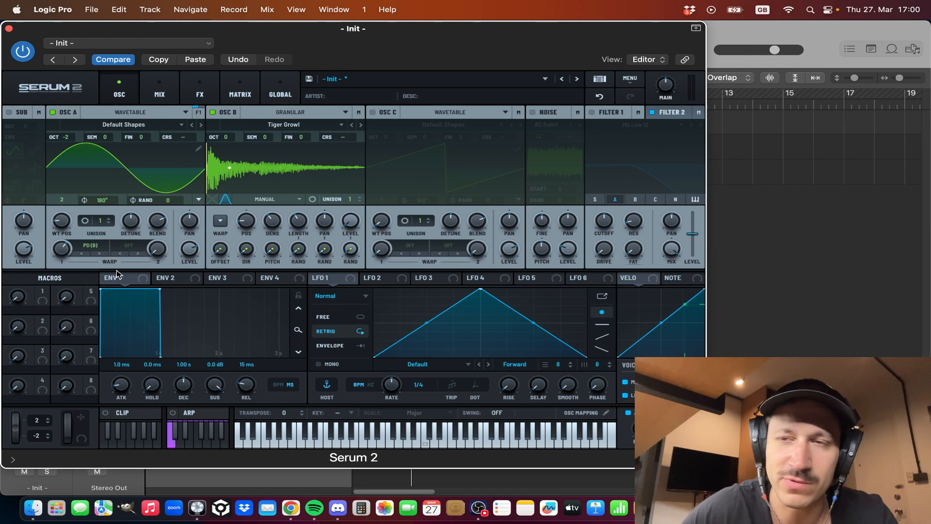
{"action": "left_click_drag", "start_coordinate": [63, 250], "coordinate": [62, 248]}
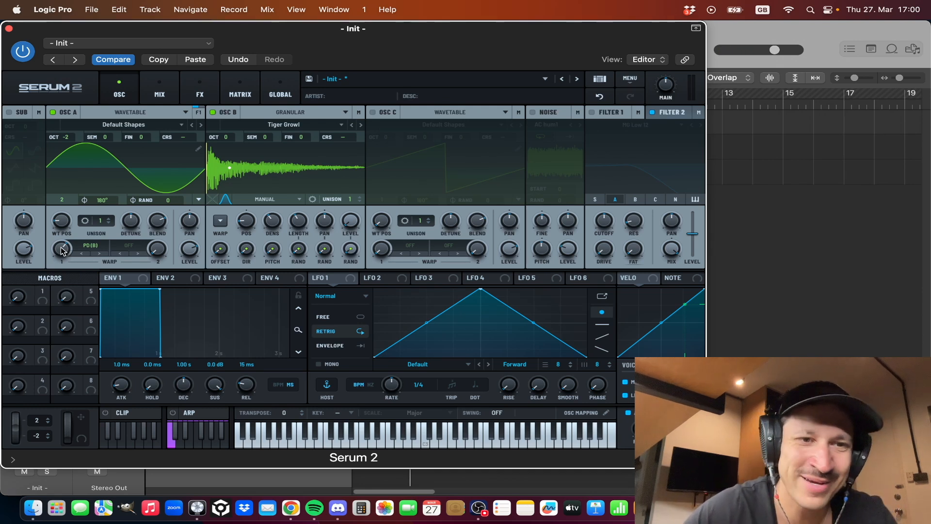
{"action": "left_click_drag", "start_coordinate": [69, 252], "coordinate": [68, 248]}
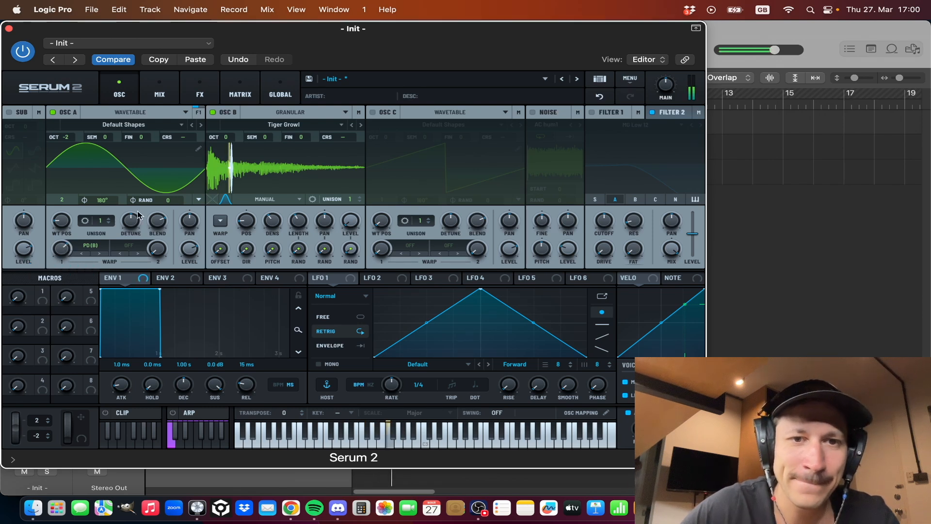
- Move oscillator B's grain position further into the Tiger Growl sample and readjust the grain length
{"action": "left_click_drag", "start_coordinate": [258, 220], "coordinate": [249, 204]}
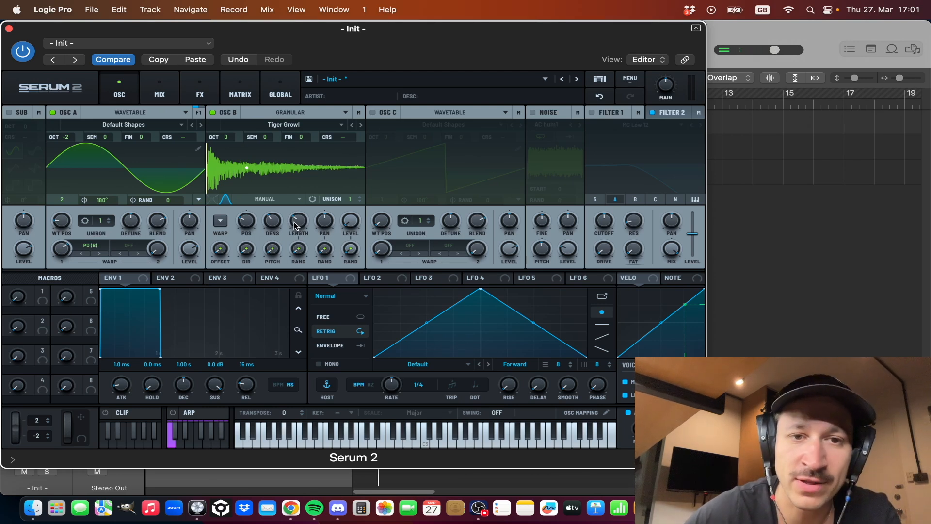
{"action": "left_click_drag", "start_coordinate": [295, 232], "coordinate": [300, 222]}
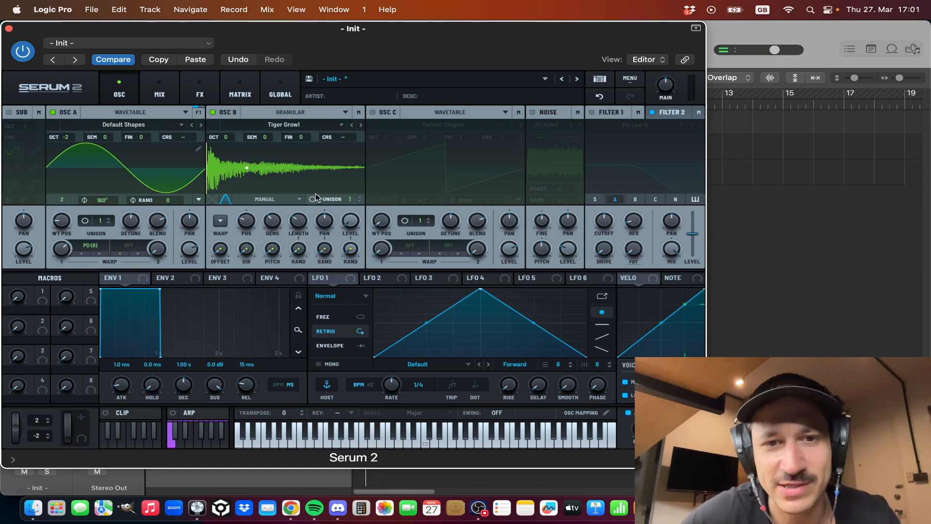
{"action": "left_click_drag", "start_coordinate": [299, 222], "coordinate": [299, 224]}
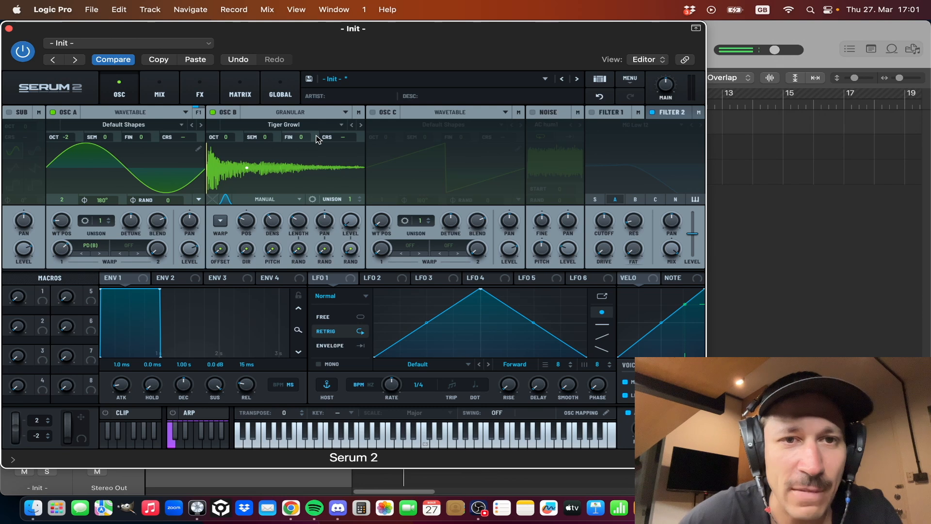
- Audition further granular samples in oscillator B, settle on PB Slap, and fine-tune its grain length
{"action": "left_click", "coordinate": [360, 126]}
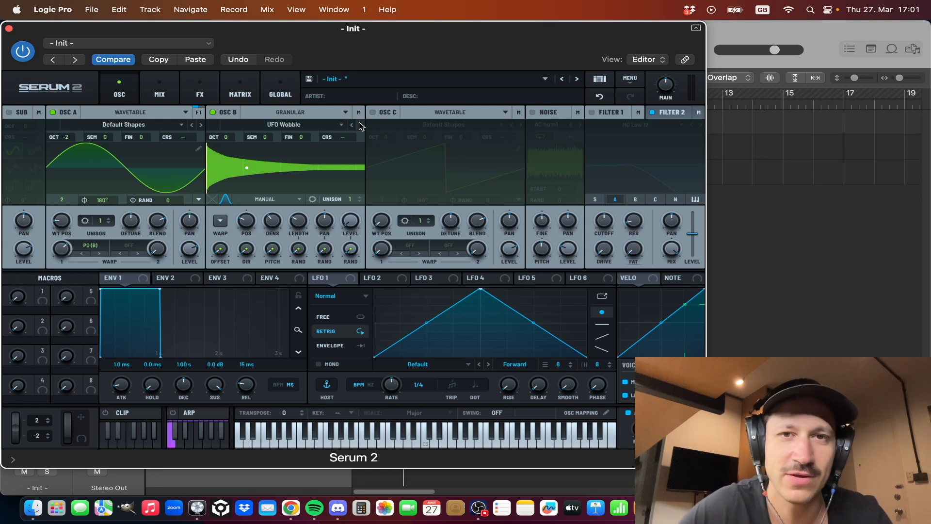
{"action": "left_click", "coordinate": [361, 126]}
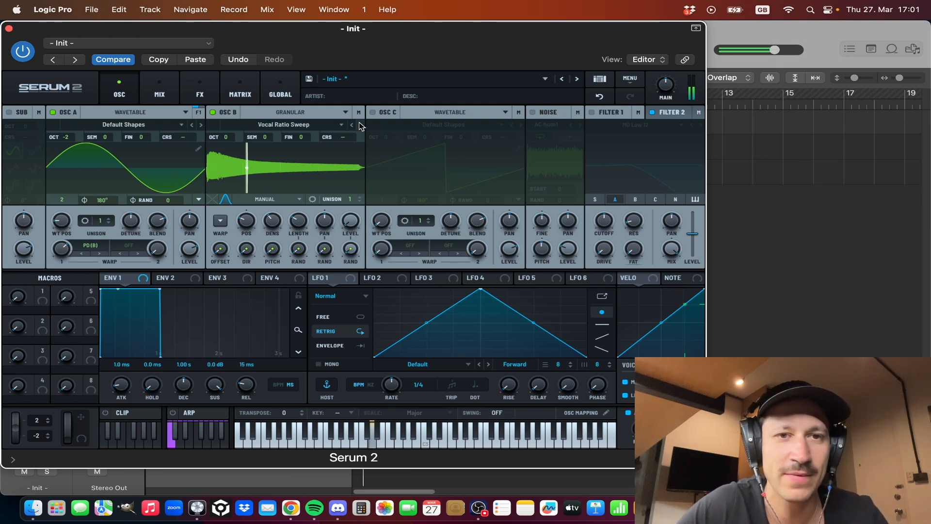
{"action": "left_click", "coordinate": [360, 125]}
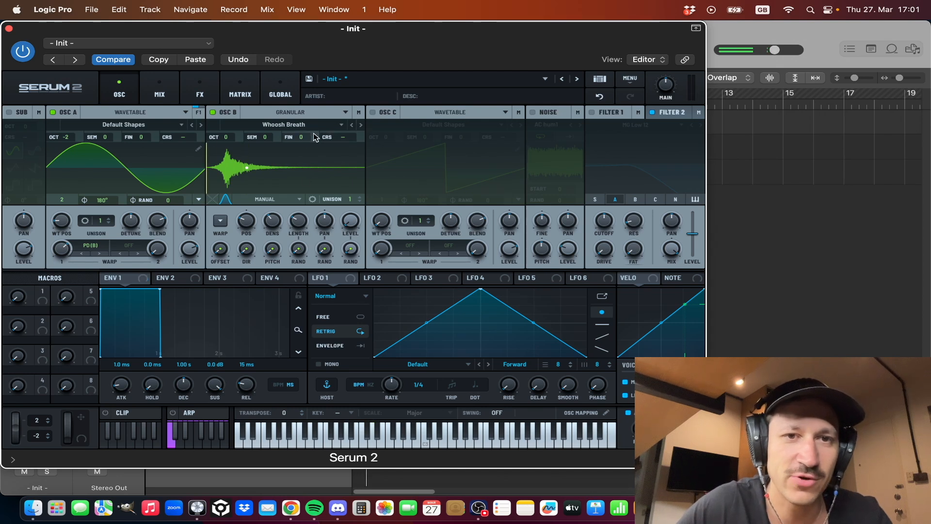
{"action": "left_click", "coordinate": [360, 125]}
{"action": "left_click", "coordinate": [360, 126]}
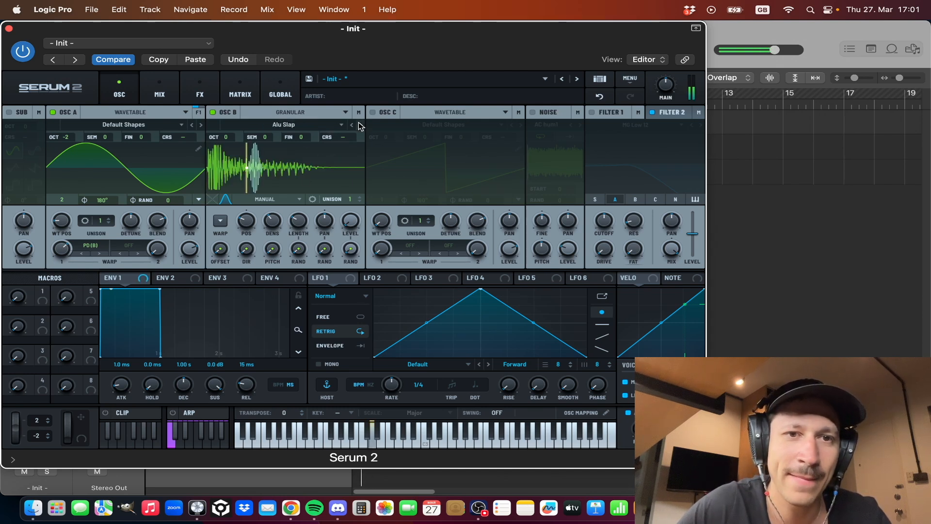
{"action": "left_click", "coordinate": [359, 126]}
{"action": "left_click", "coordinate": [360, 125]}
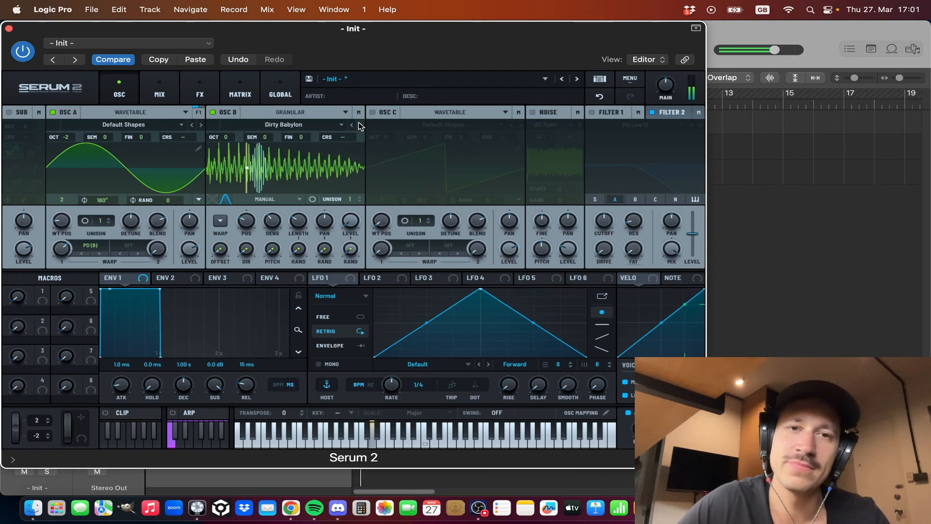
{"action": "left_click", "coordinate": [360, 125]}
{"action": "left_click", "coordinate": [360, 126]}
{"action": "left_click", "coordinate": [360, 126]}
{"action": "left_click", "coordinate": [360, 126]}
{"action": "left_click", "coordinate": [360, 125]}
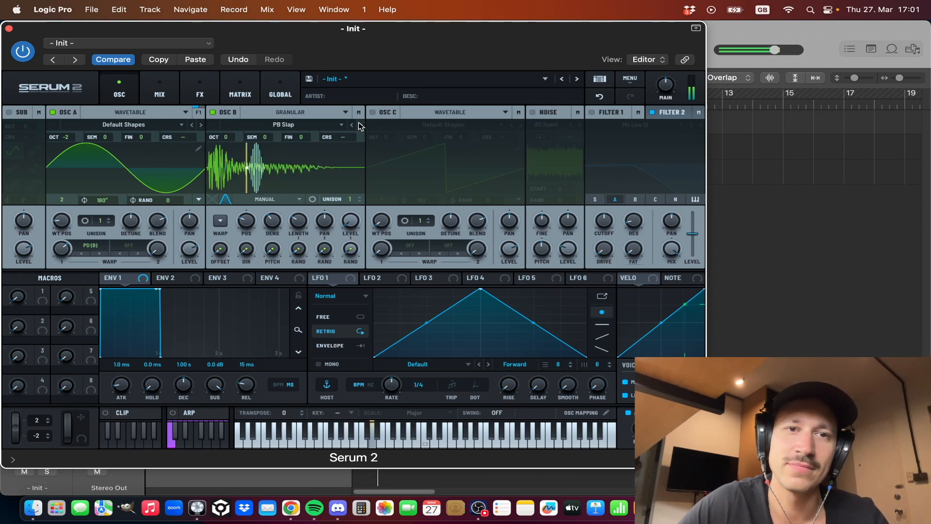
{"action": "left_click", "coordinate": [354, 125]}
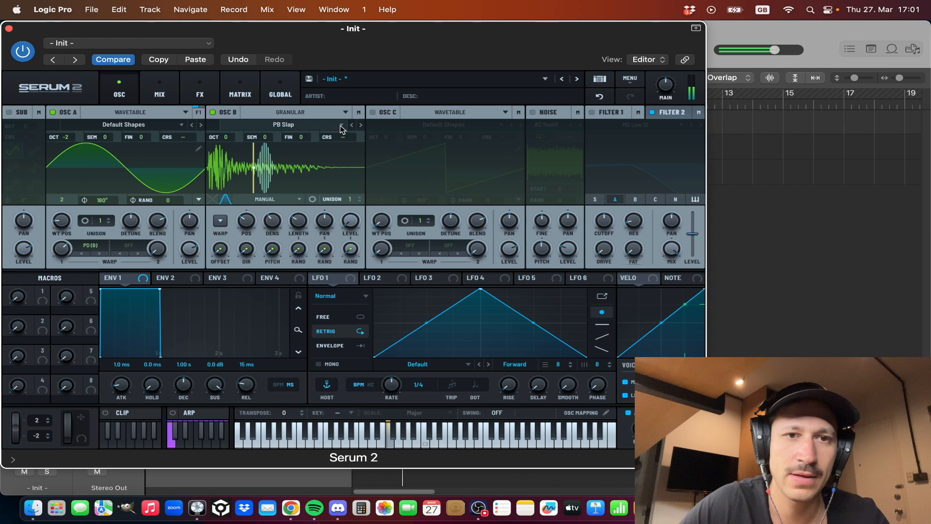
{"action": "left_click_drag", "start_coordinate": [302, 219], "coordinate": [304, 218]}
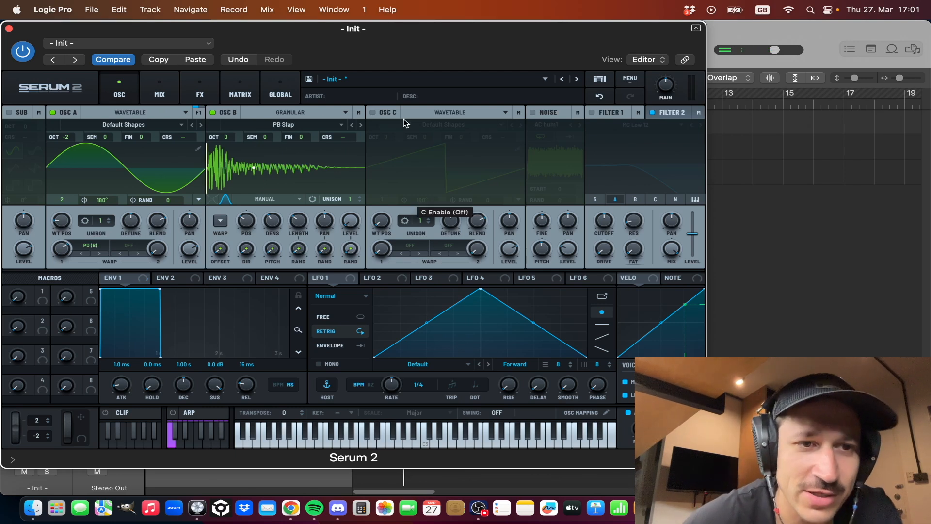
- Show oscillator B's warp controls and turn on the noise oscillator
{"action": "left_click", "coordinate": [222, 224]}
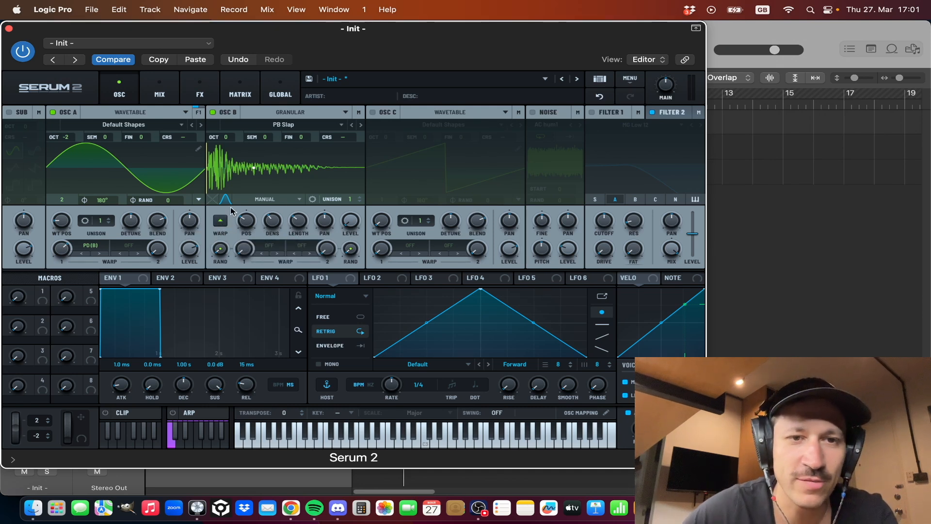
{"action": "left_click", "coordinate": [222, 223]}
{"action": "left_click", "coordinate": [219, 223]}
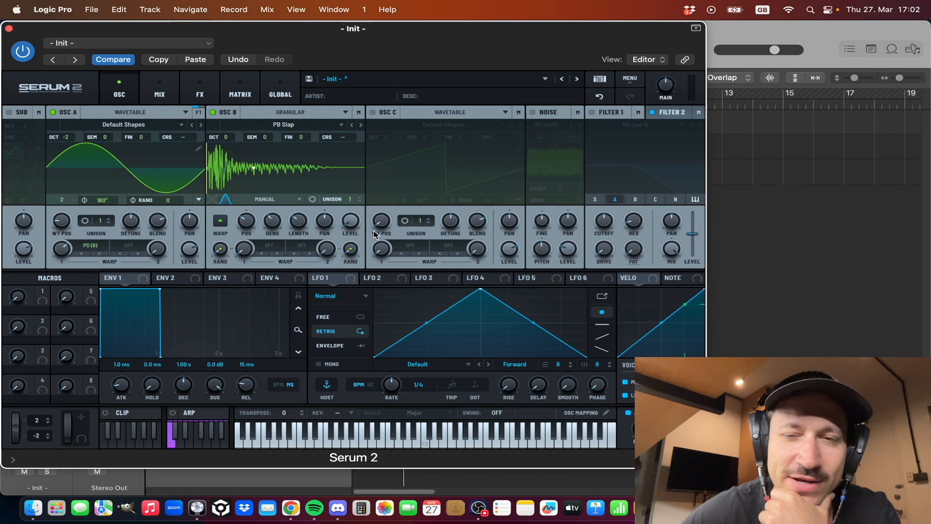
{"action": "left_click", "coordinate": [533, 112]}
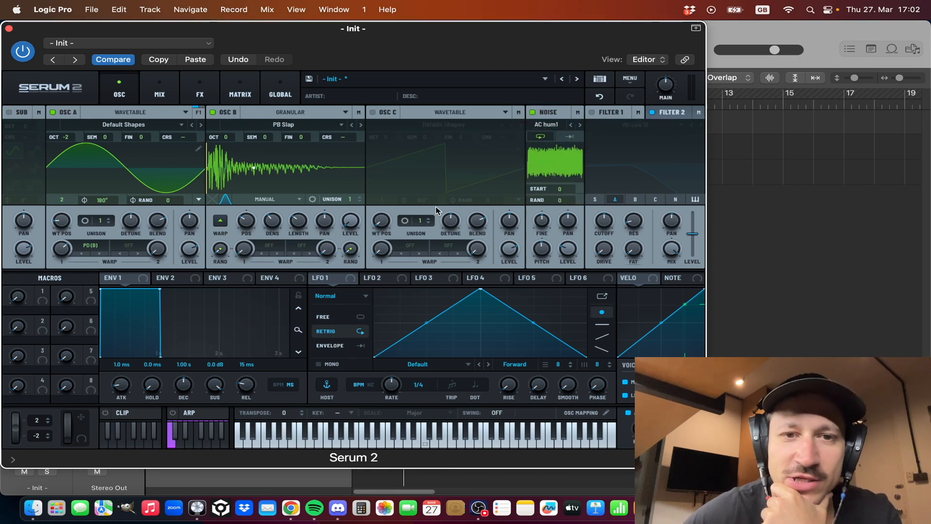
- Set oscillator B's second warp mode to PD (Noise) and raise its amount to about 59 %
{"action": "left_click", "coordinate": [311, 247]}
{"action": "mouse_move", "coordinate": [339, 299]}
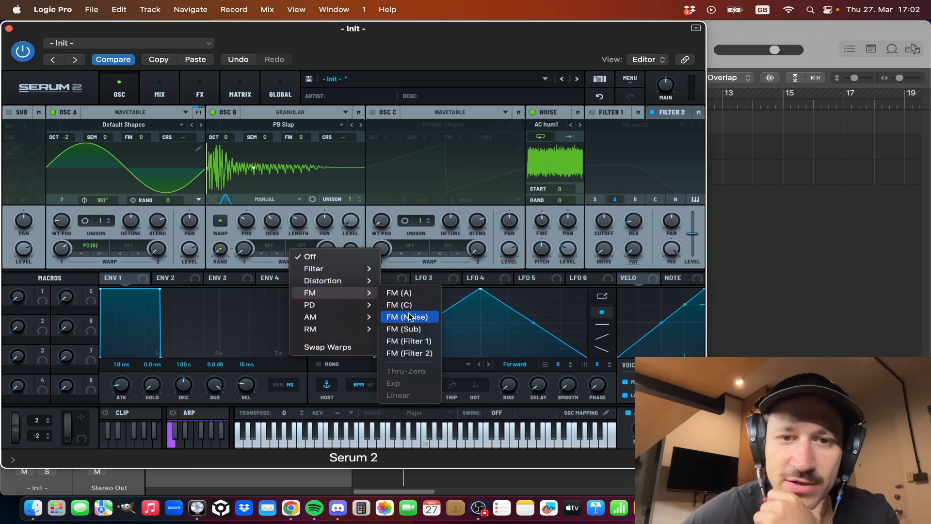
{"action": "mouse_move", "coordinate": [377, 308]}
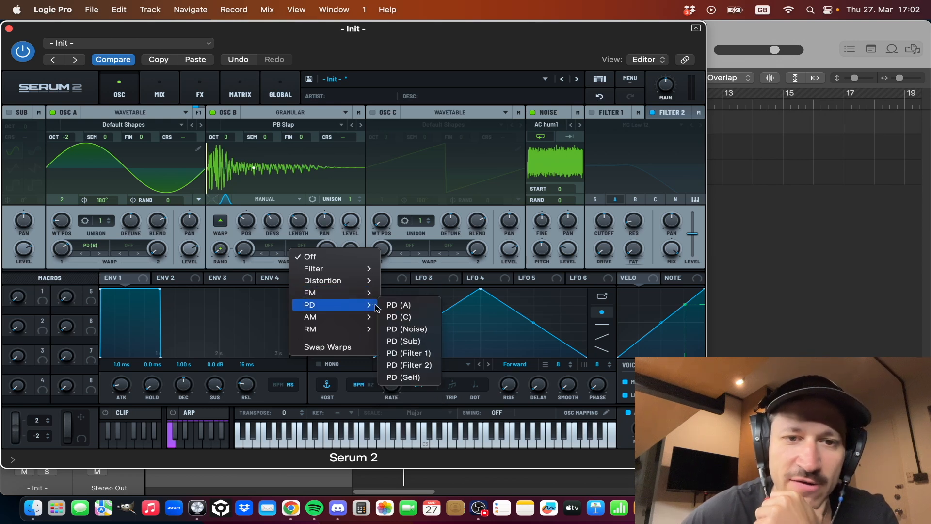
{"action": "left_click", "coordinate": [399, 328]}
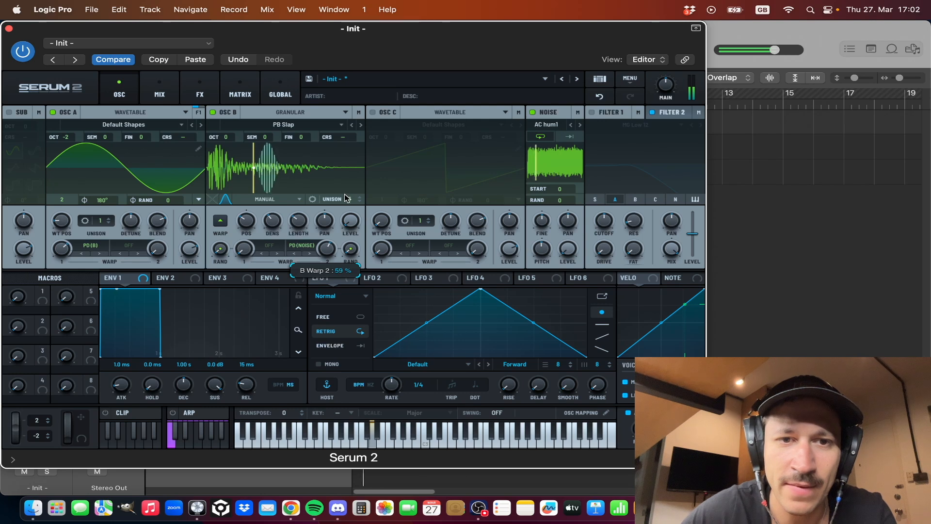
- Load the analog BrightWhite sample into the noise oscillator and readjust oscillator B's PD (Noise) amount
{"action": "left_click", "coordinate": [546, 126]}
{"action": "mouse_move", "coordinate": [561, 135]}
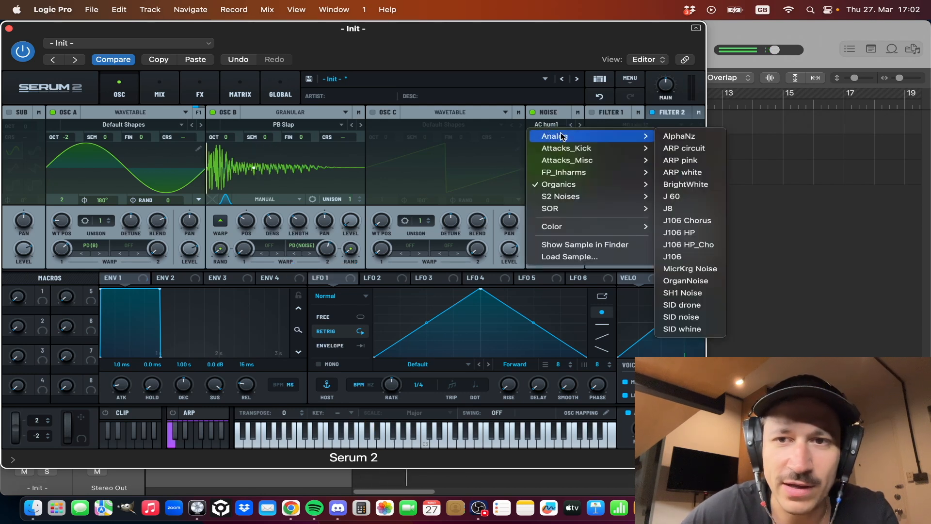
{"action": "left_click", "coordinate": [690, 184]}
{"action": "left_click_drag", "start_coordinate": [325, 249], "coordinate": [326, 256]}
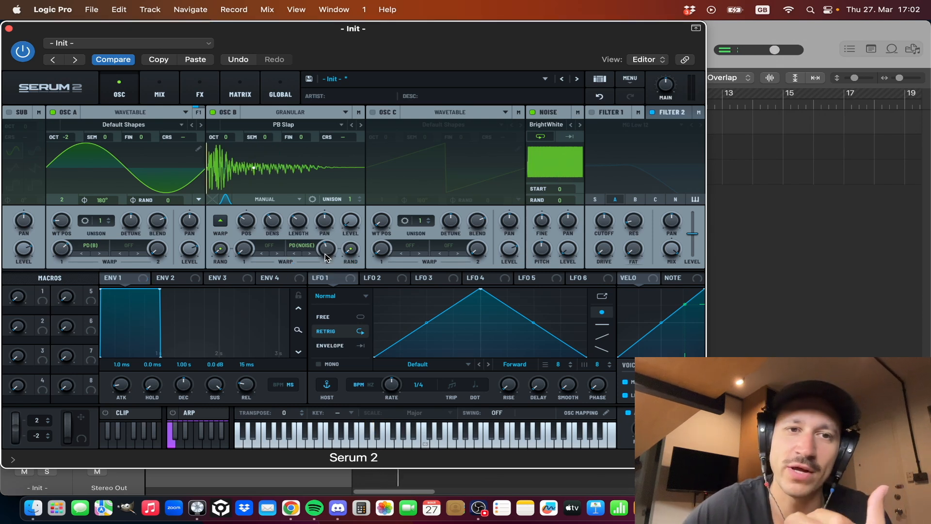
{"action": "left_click_drag", "start_coordinate": [295, 226], "coordinate": [324, 249]}
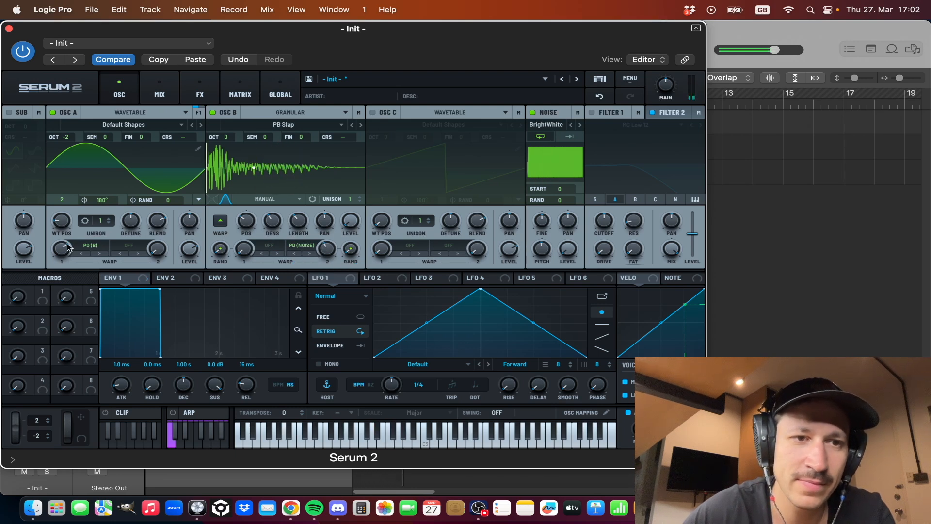
{"action": "mouse_move", "coordinate": [69, 244]}
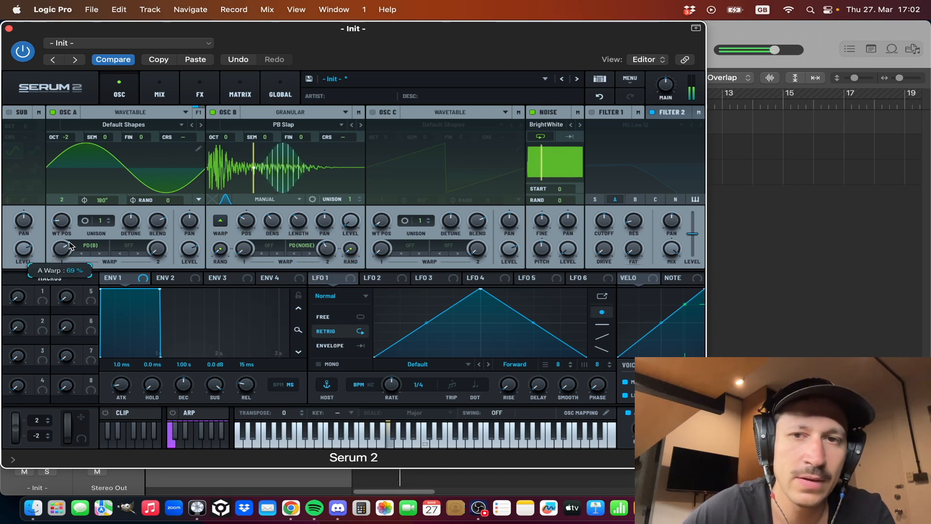
- Set oscillator B's first warp mode to Tube distortion and adjust its amount by ear
{"action": "left_click", "coordinate": [272, 244]}
{"action": "mouse_move", "coordinate": [306, 280]}
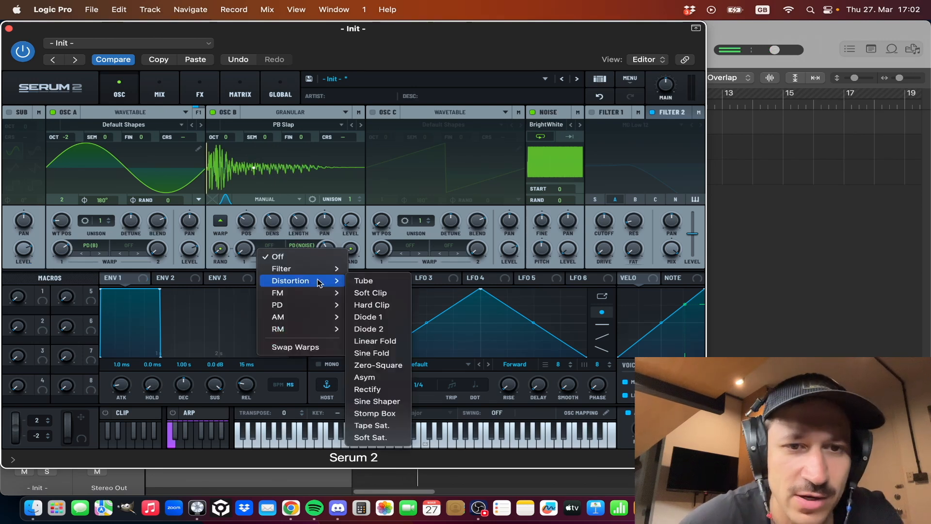
{"action": "left_click", "coordinate": [363, 283]}
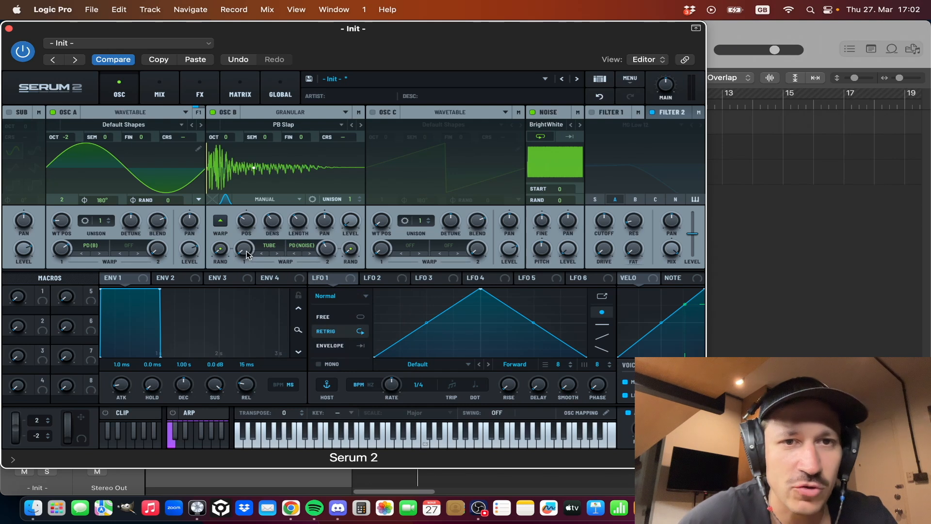
{"action": "mouse_move", "coordinate": [247, 254]}
{"action": "left_click_drag", "start_coordinate": [246, 254], "coordinate": [247, 238]}
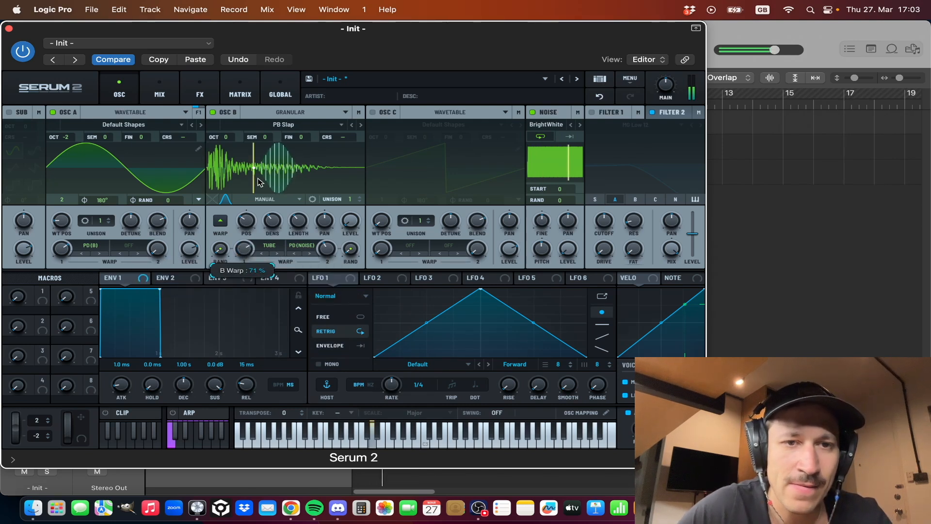
{"action": "left_click_drag", "start_coordinate": [258, 178], "coordinate": [258, 194]}
- Audition the distortion types from Soft Clip to Diode 1 in oscillator B's first warp and return to Tube
{"action": "left_click", "coordinate": [277, 253]}
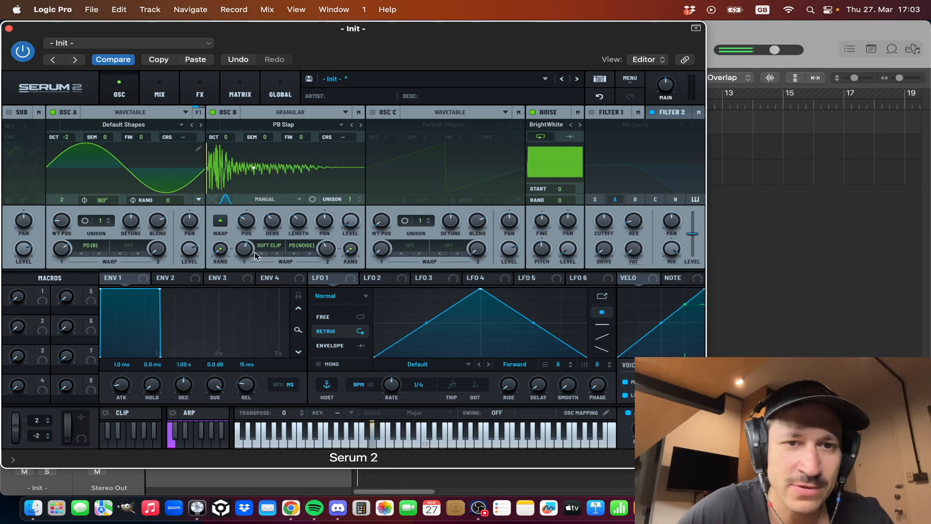
{"action": "left_click", "coordinate": [276, 254]}
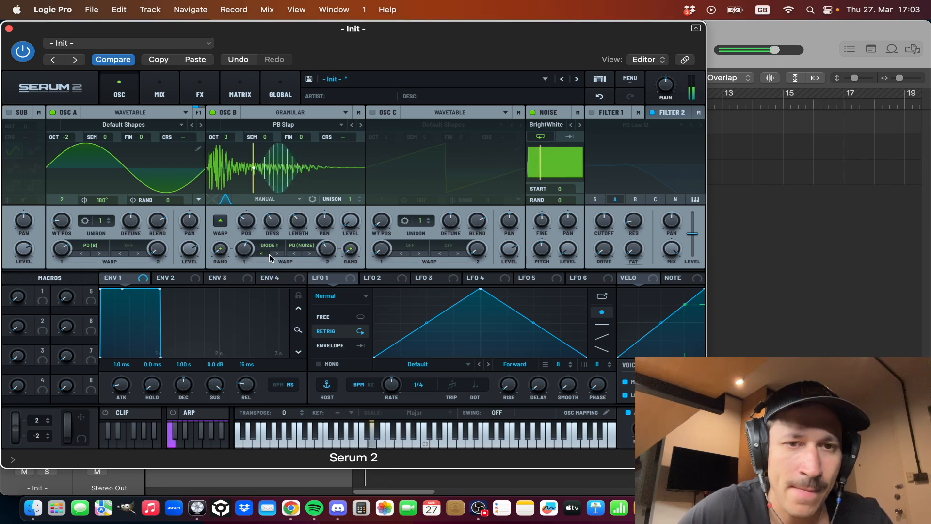
{"action": "left_click", "coordinate": [261, 253]}
{"action": "left_click", "coordinate": [261, 254]}
{"action": "left_click", "coordinate": [261, 254]}
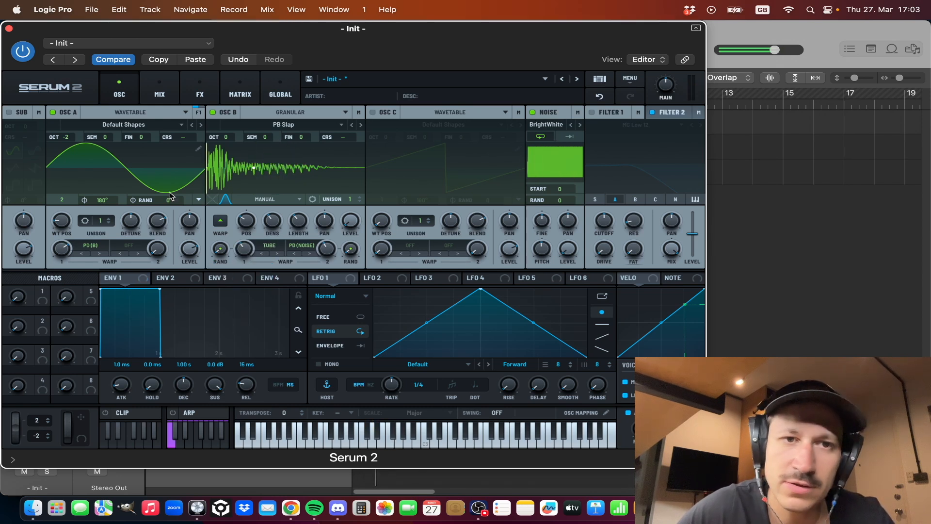
- Set oscillator B's octave to +1 and readjust its grain density and grain length
{"action": "mouse_move", "coordinate": [223, 138]}
{"action": "left_mouse_down"}
{"action": "mouse_move", "coordinate": [223, 127]}
{"action": "mouse_move", "coordinate": [224, 155]}
{"action": "left_mouse_up"}
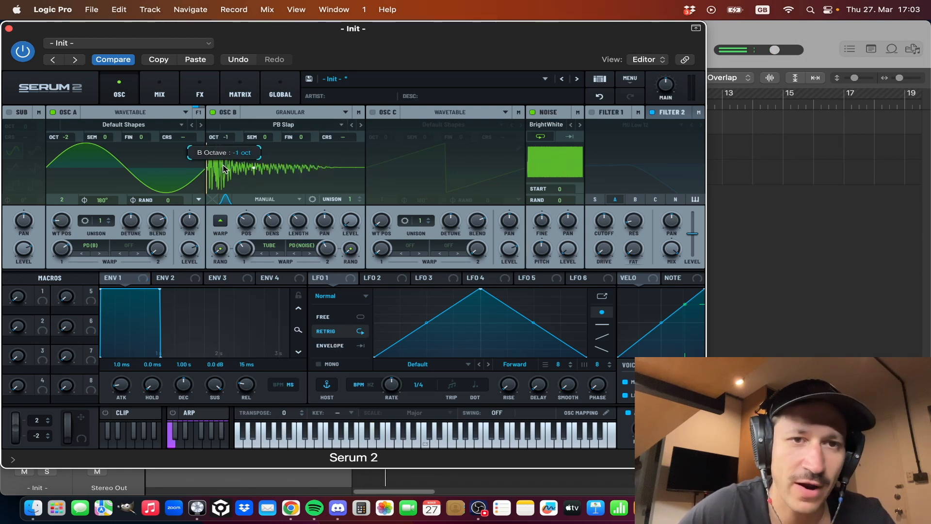
{"action": "left_click_drag", "start_coordinate": [224, 168], "coordinate": [232, 145]}
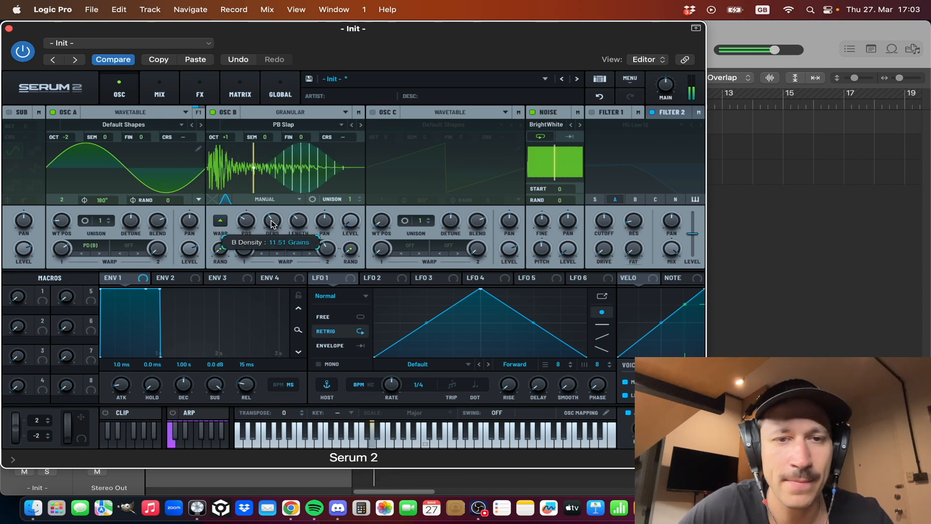
{"action": "mouse_move", "coordinate": [294, 220]}
{"action": "mouse_move", "coordinate": [295, 220]}
{"action": "left_mouse_down"}
{"action": "mouse_move", "coordinate": [294, 229]}
{"action": "mouse_move", "coordinate": [292, 218]}
{"action": "left_mouse_up"}
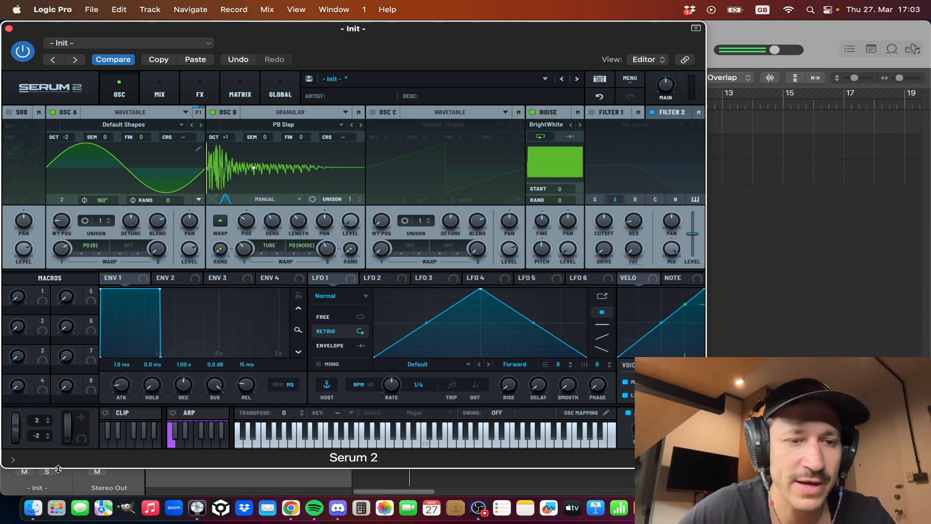
- Go to the track list to audition the bass with the drum tracks, and reopen Serum 2 on the bass track
{"action": "left_click", "coordinate": [50, 472]}
{"action": "left_click", "coordinate": [51, 471]}
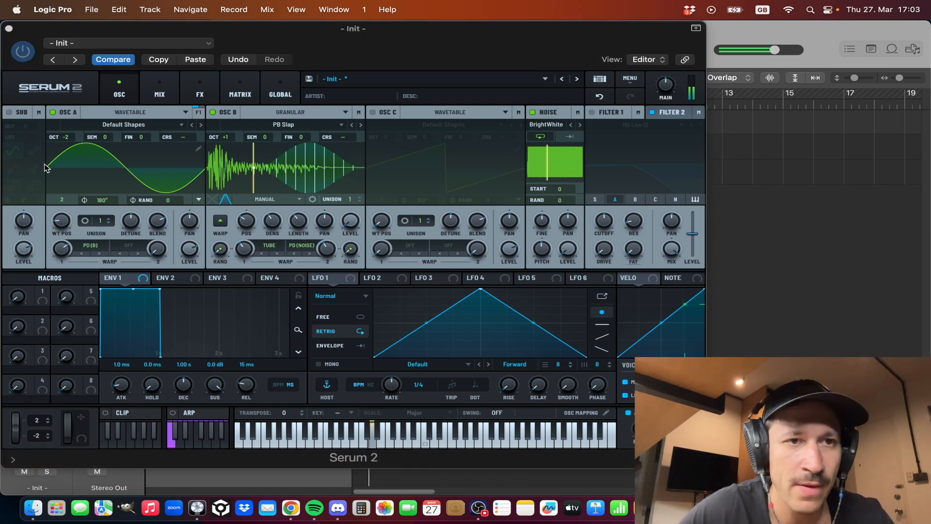
{"action": "left_click", "coordinate": [9, 29]}
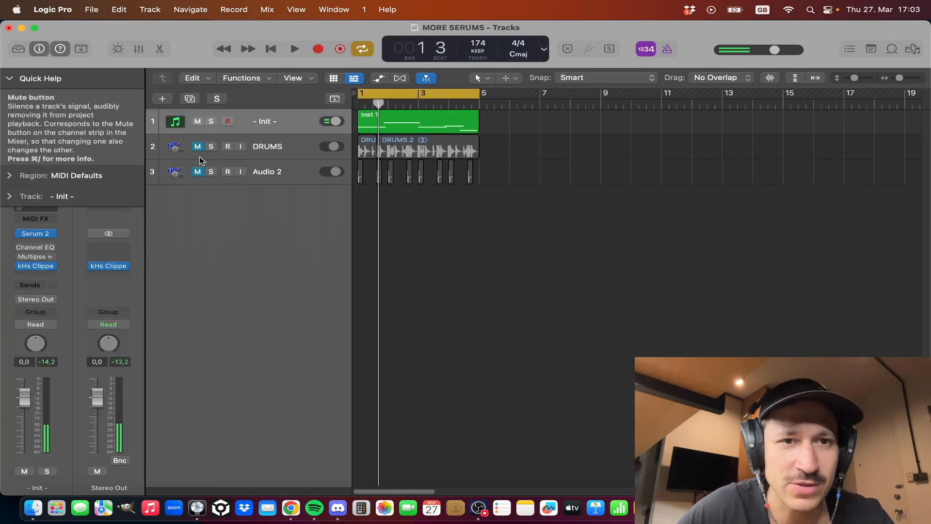
{"action": "left_click", "coordinate": [36, 233]}
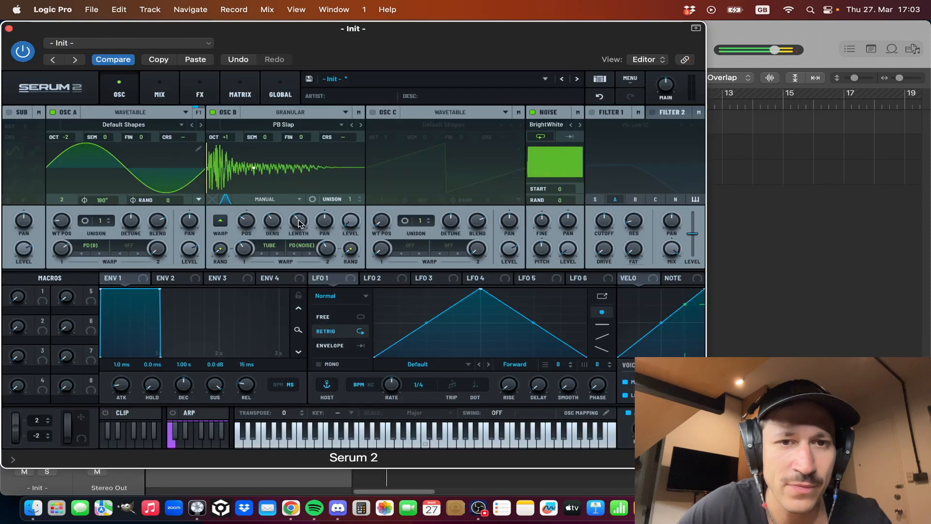
{"action": "mouse_move", "coordinate": [299, 220]}
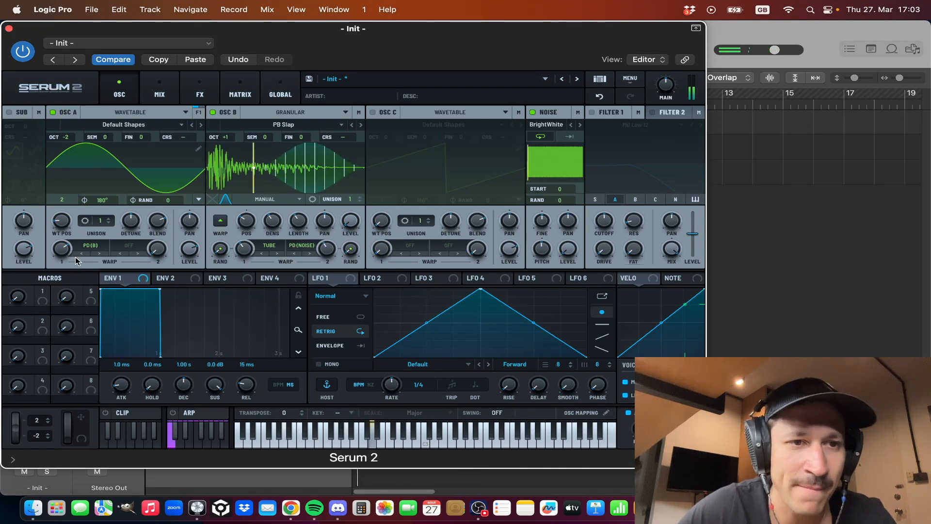
{"action": "mouse_move", "coordinate": [67, 254]}
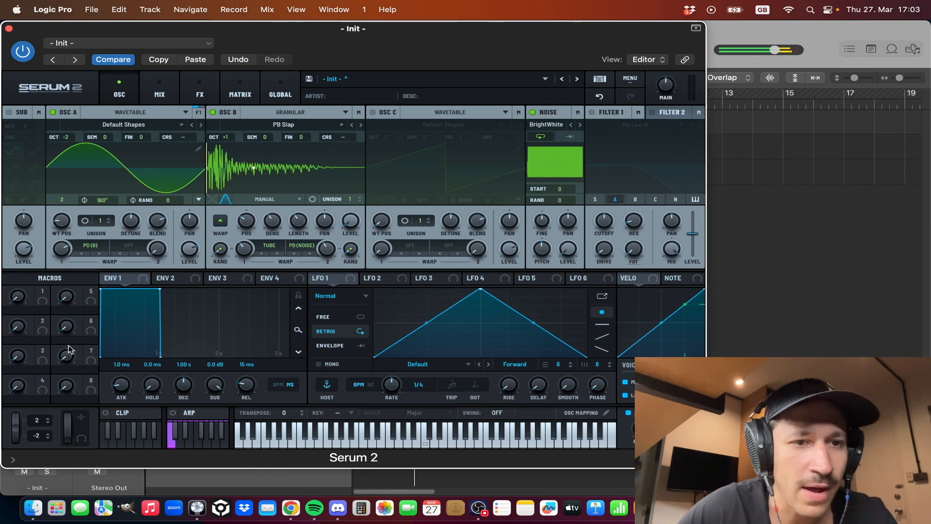
- Set oscillator A's second warp mode to Tube distortion and raise its amount while playing the bass track soloed
{"action": "left_click", "coordinate": [137, 251]}
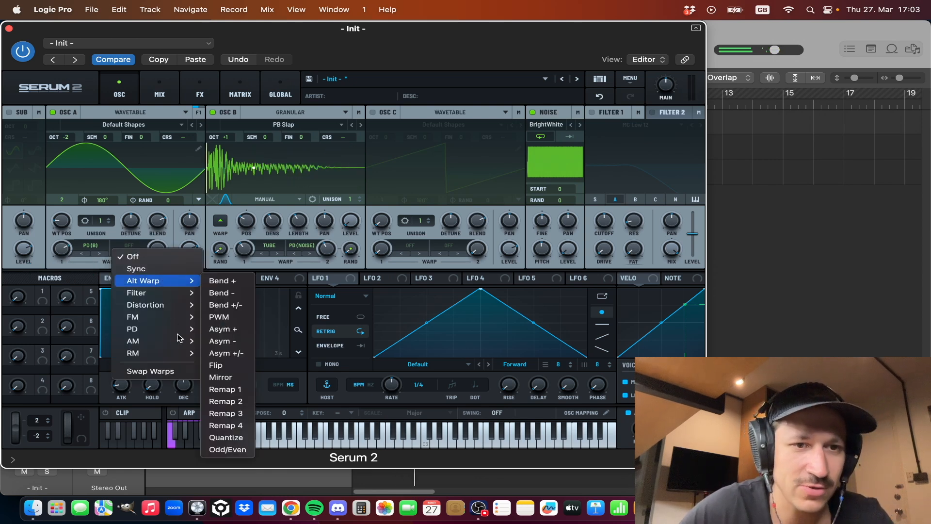
{"action": "mouse_move", "coordinate": [155, 305]}
{"action": "left_click", "coordinate": [224, 305]}
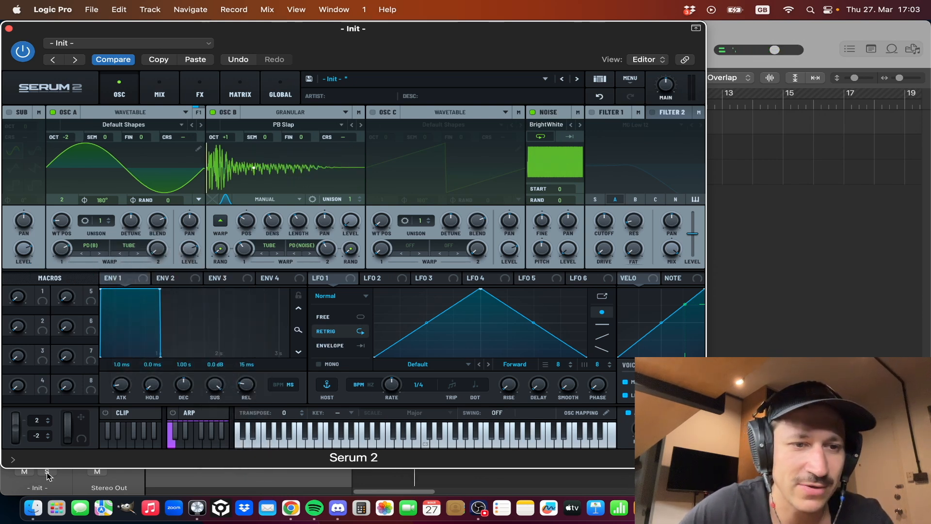
{"action": "left_click", "coordinate": [44, 476]}
{"action": "key", "text": "space"}
{"action": "left_click_drag", "start_coordinate": [153, 249], "coordinate": [156, 217]}
- Advance oscillator A's second warp through the distortion types to Diode 2 and try a low amount of about 4 %
{"action": "left_click", "coordinate": [140, 254]}
{"action": "left_click", "coordinate": [140, 255]}
{"action": "left_click", "coordinate": [140, 255]}
{"action": "left_click", "coordinate": [141, 254]}
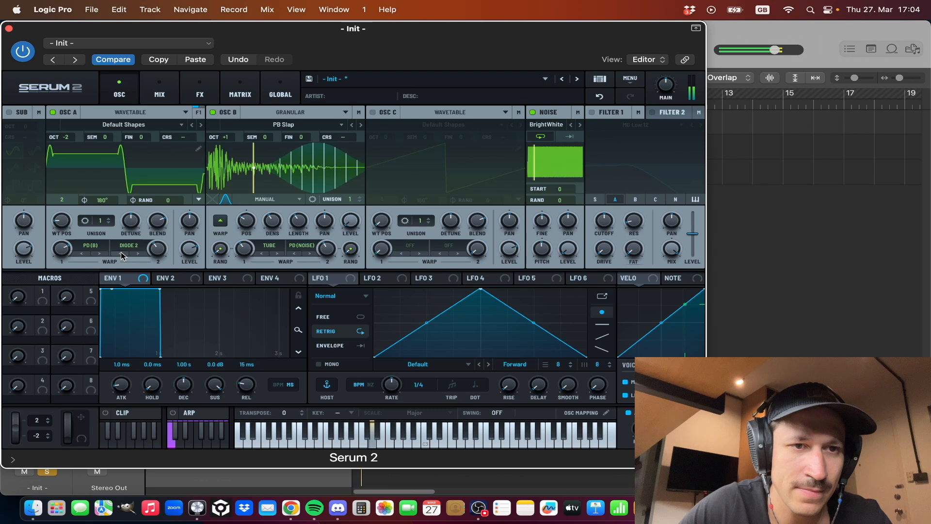
{"action": "left_click_drag", "start_coordinate": [157, 270], "coordinate": [159, 296]}
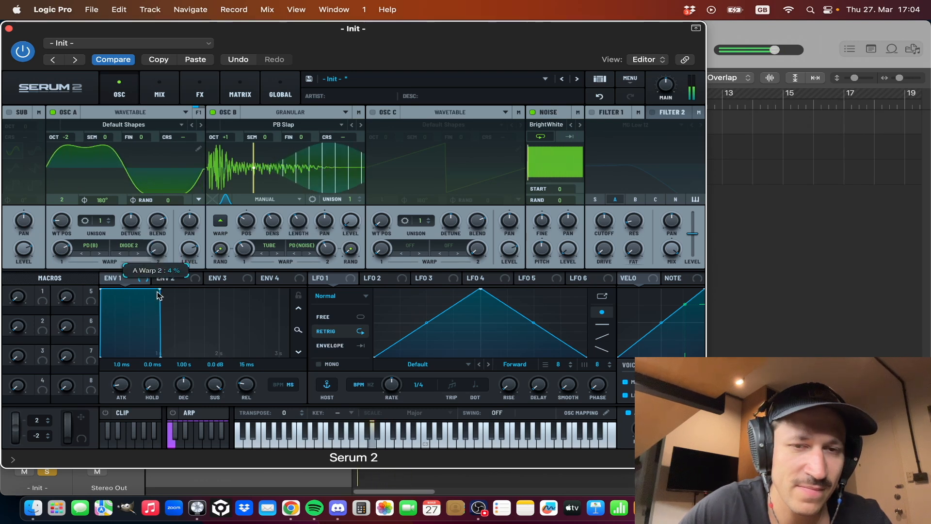
{"action": "left_click_drag", "start_coordinate": [153, 248], "coordinate": [151, 247]}
- Audition Linear Fold, Sine Fold, Zero-Square, Rectify and Sine Shaper in oscillator A's second warp at varying amounts
{"action": "left_click", "coordinate": [138, 253]}
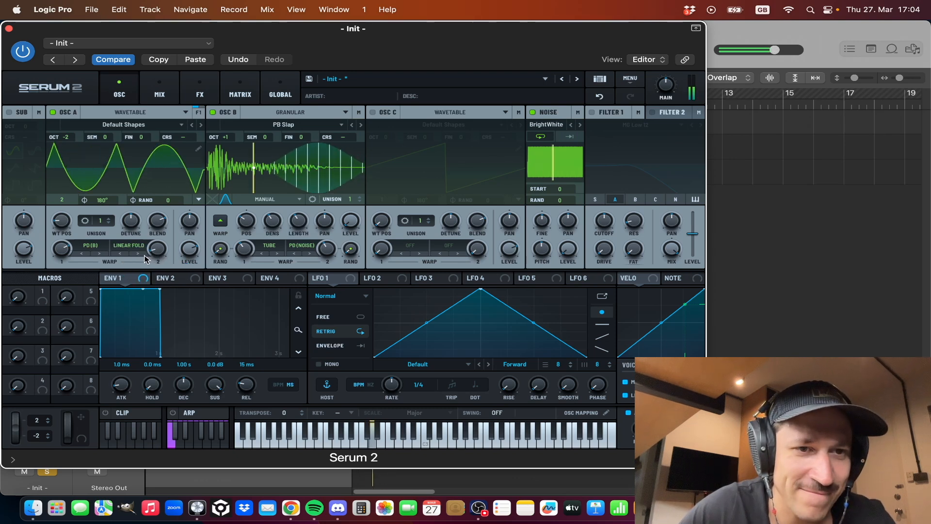
{"action": "left_click", "coordinate": [139, 254]}
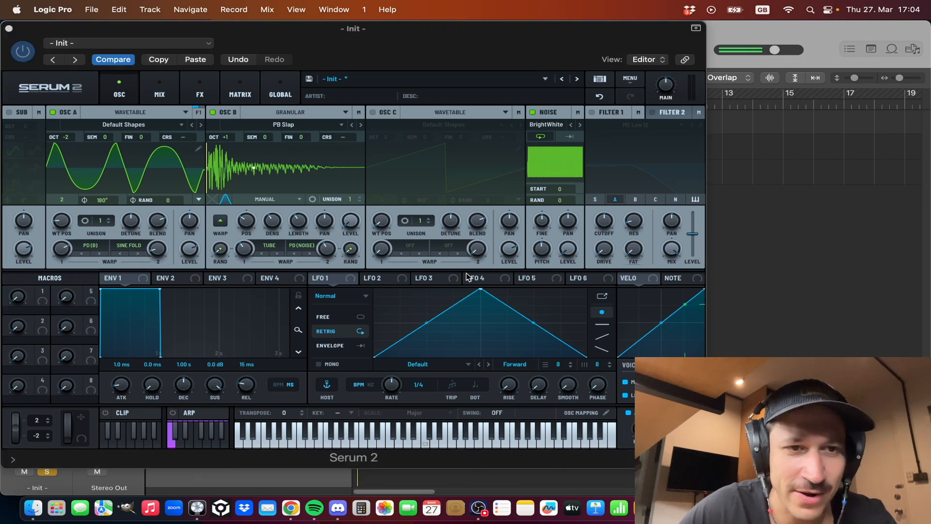
{"action": "left_click", "coordinate": [141, 253]}
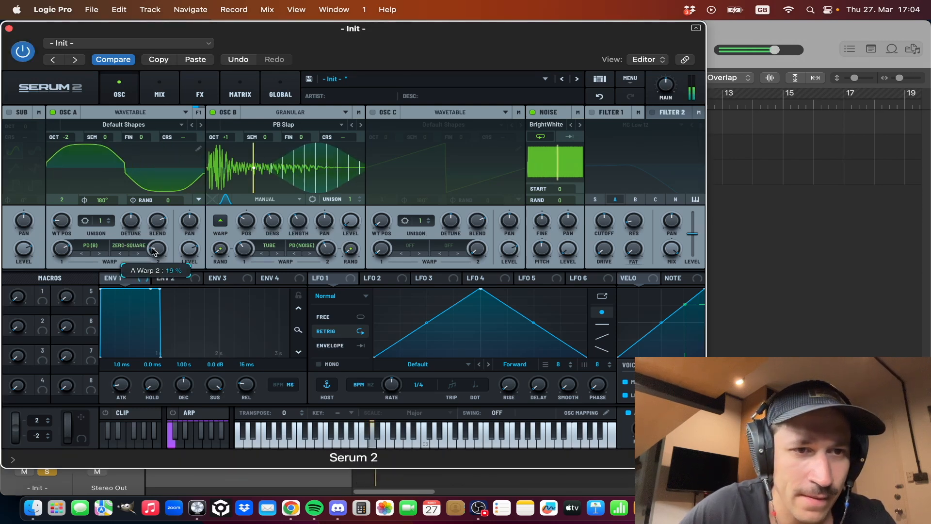
{"action": "left_click", "coordinate": [140, 253]}
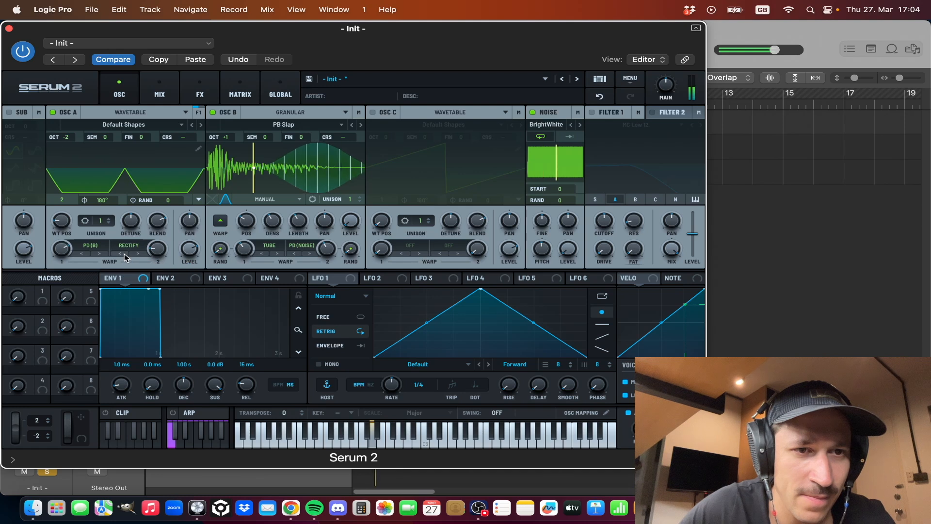
{"action": "left_click", "coordinate": [123, 253]}
{"action": "mouse_move", "coordinate": [154, 248]}
{"action": "left_mouse_down"}
{"action": "mouse_move", "coordinate": [159, 206]}
{"action": "mouse_move", "coordinate": [155, 251]}
{"action": "left_mouse_up"}
{"action": "left_click", "coordinate": [140, 254]}
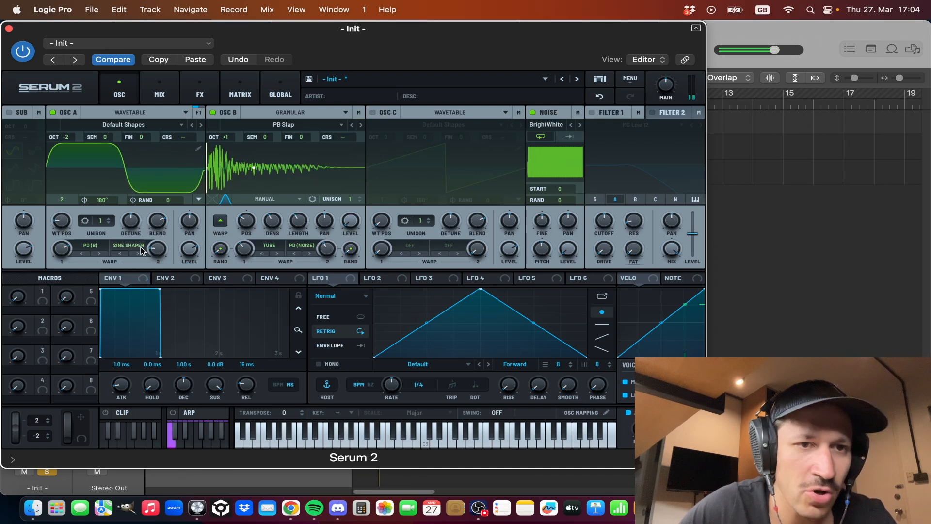
- Switch oscillator A's second warp mode to FM (Sub) and enable the sub oscillator at octave -2
{"action": "left_click", "coordinate": [129, 246]}
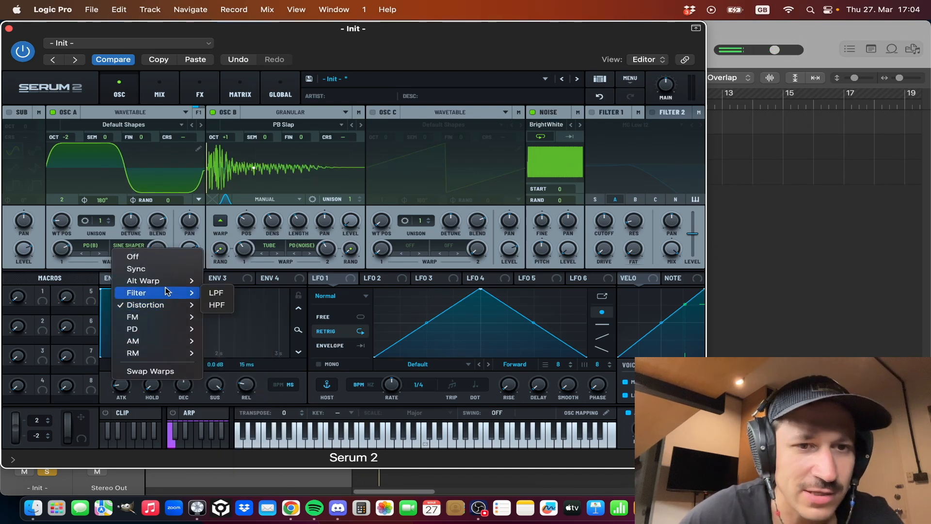
{"action": "mouse_move", "coordinate": [160, 317]}
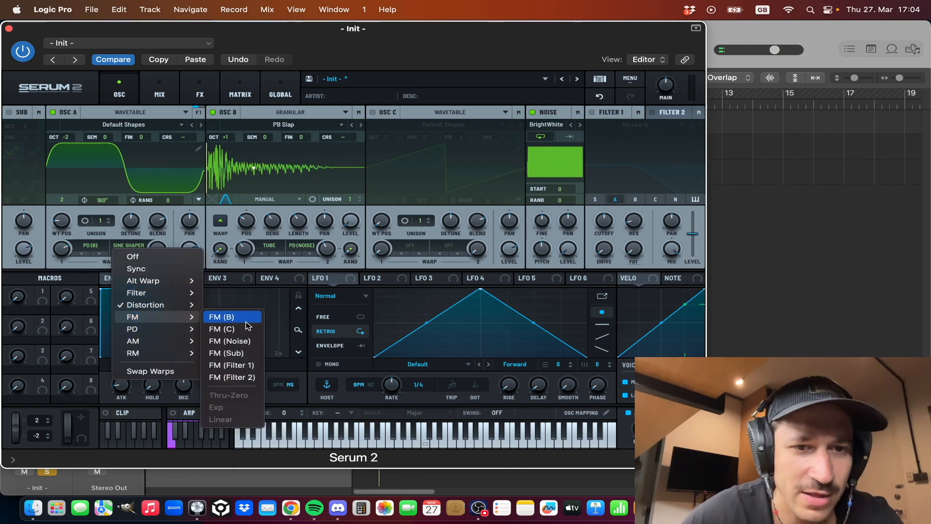
{"action": "left_click", "coordinate": [236, 359]}
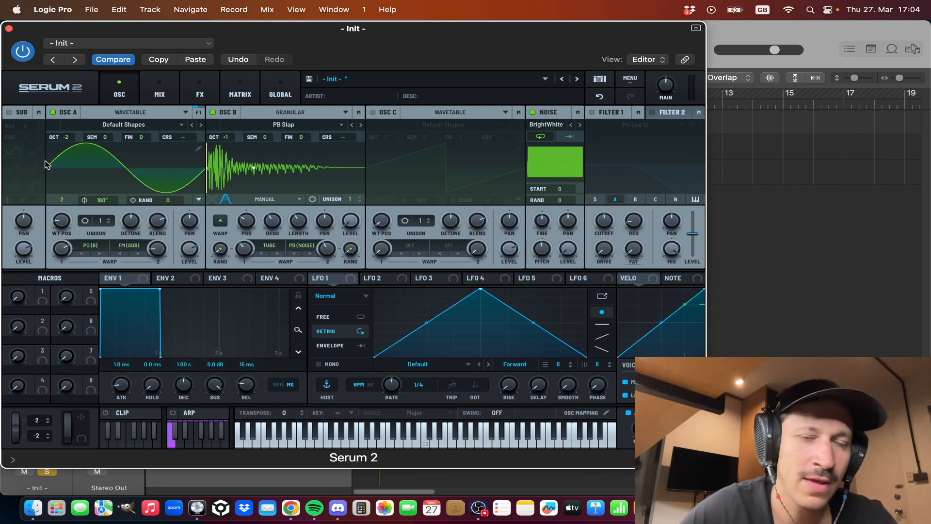
{"action": "left_click", "coordinate": [10, 112]}
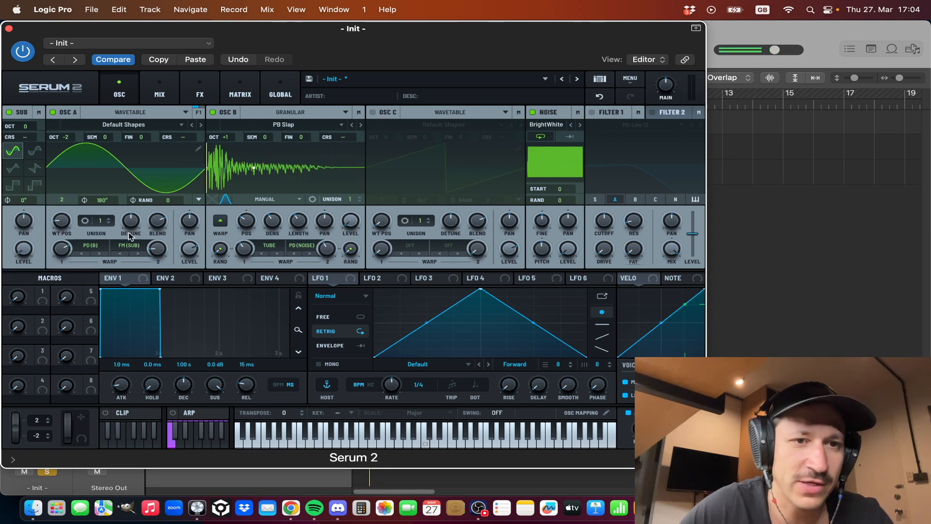
{"action": "left_click_drag", "start_coordinate": [25, 126], "coordinate": [32, 142]}
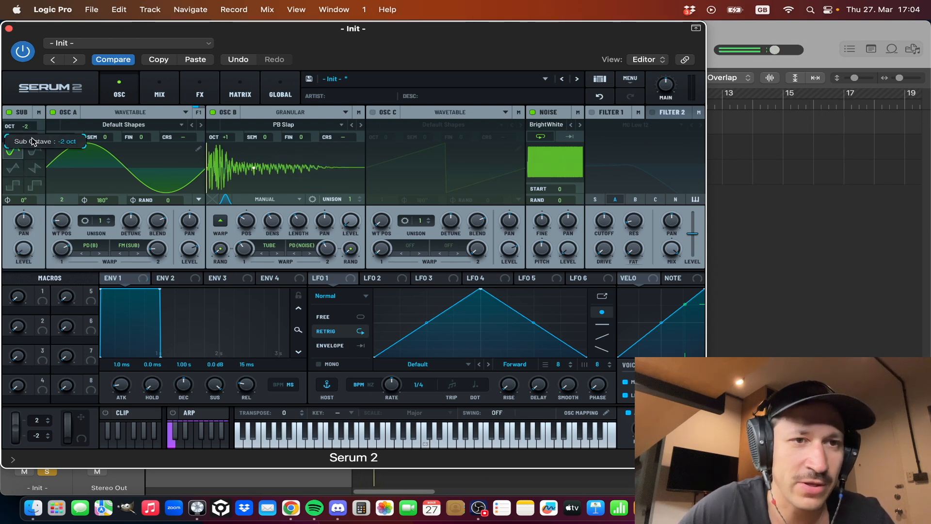
- Adjust oscillator A's FM (Sub) amount with the sub at octave -2, and give oscillator A 3 unison voices with adjusted detune
{"action": "left_click_drag", "start_coordinate": [159, 250], "coordinate": [162, 243]}
{"action": "mouse_move", "coordinate": [34, 135]}
{"action": "left_mouse_down"}
{"action": "mouse_move", "coordinate": [35, 126]}
{"action": "mouse_move", "coordinate": [35, 134]}
{"action": "left_mouse_up"}
{"action": "left_click_drag", "start_coordinate": [157, 249], "coordinate": [159, 260]}
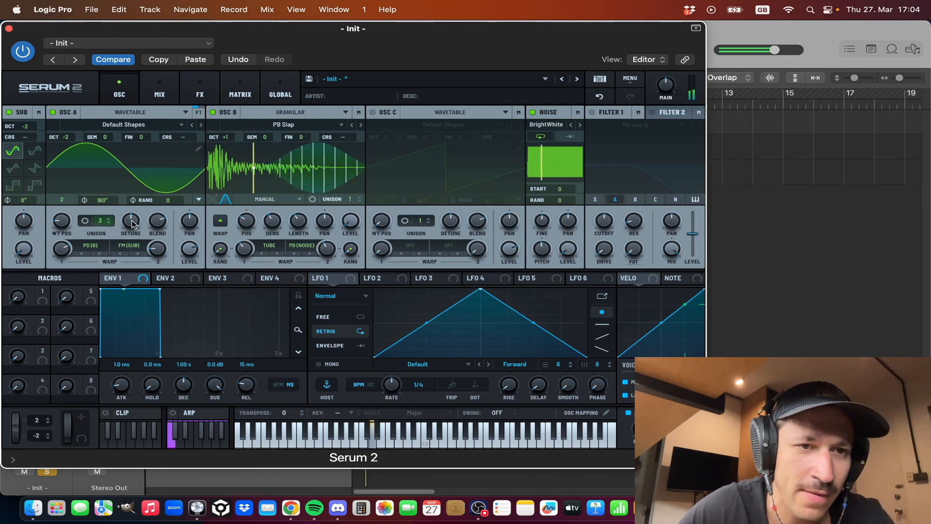
{"action": "left_click_drag", "start_coordinate": [131, 219], "coordinate": [131, 222]}
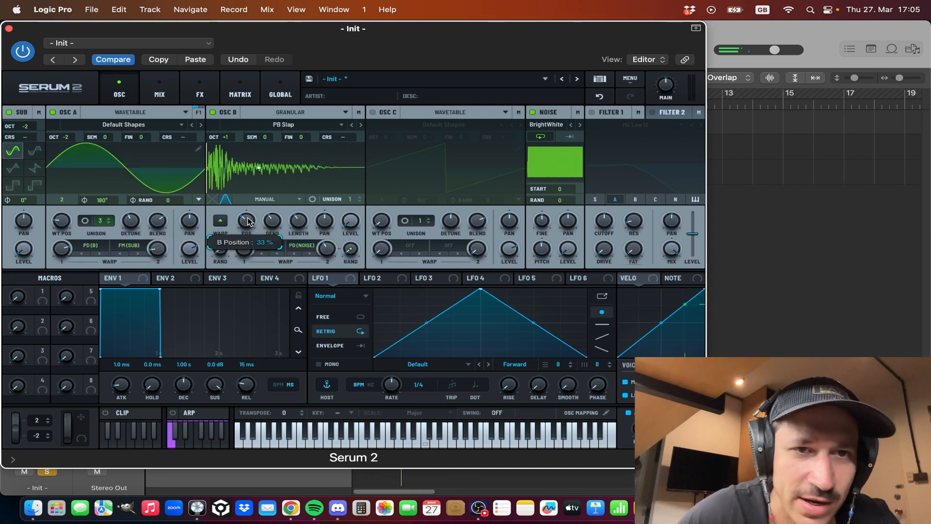
- Adjust oscillator B's grain position, density and length and set its fine tuning to -2, comparing the bass soloed and in the full mix
{"action": "left_click_drag", "start_coordinate": [248, 221], "coordinate": [251, 237]}
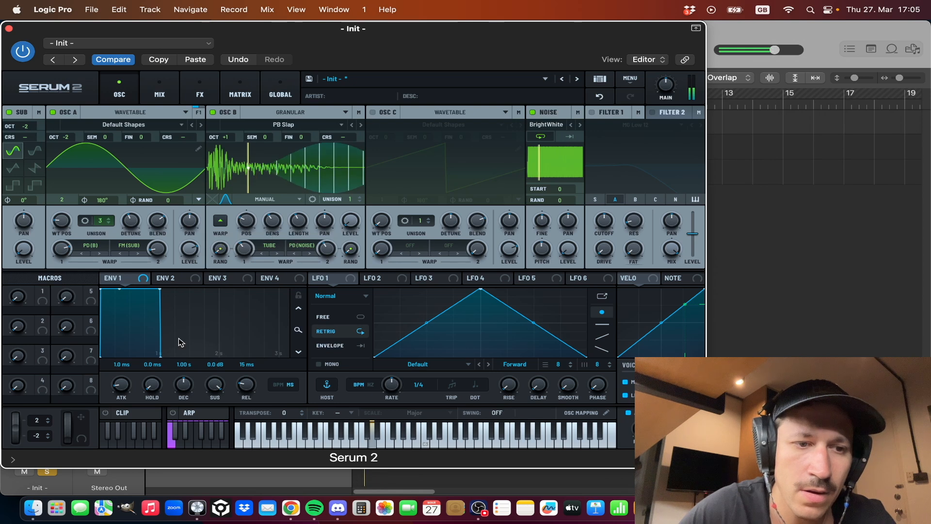
{"action": "left_click", "coordinate": [46, 472]}
{"action": "left_click_drag", "start_coordinate": [299, 223], "coordinate": [300, 227]}
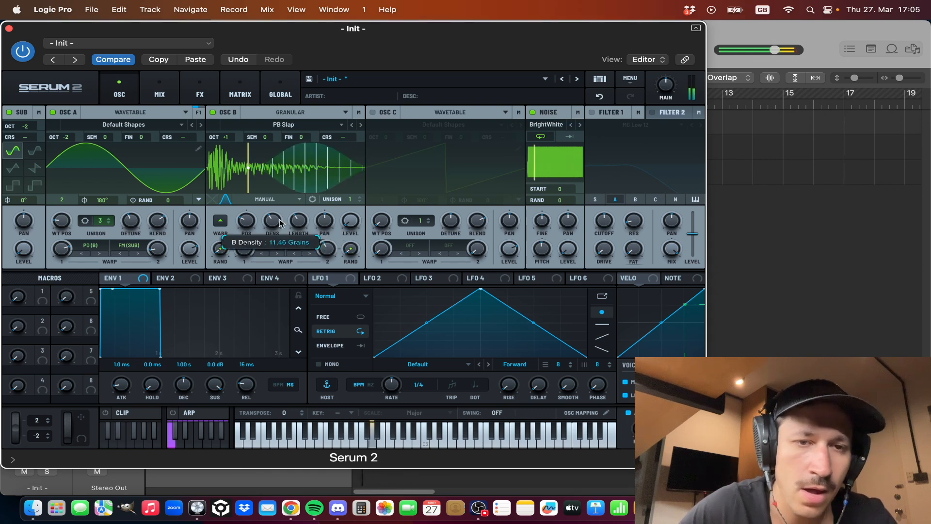
{"action": "mouse_move", "coordinate": [299, 222]}
{"action": "left_mouse_down"}
{"action": "mouse_move", "coordinate": [276, 222]}
{"action": "mouse_move", "coordinate": [296, 220]}
{"action": "left_mouse_up"}
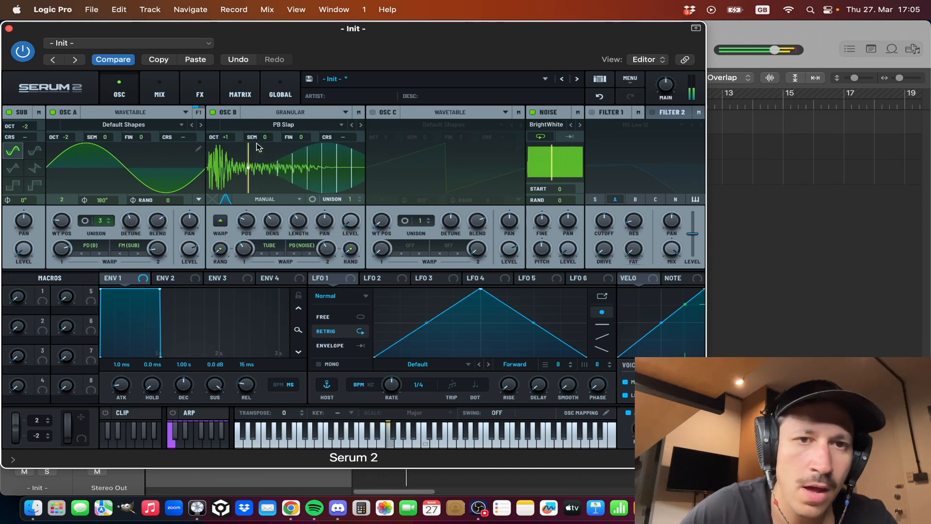
{"action": "left_click_drag", "start_coordinate": [289, 140], "coordinate": [290, 145]}
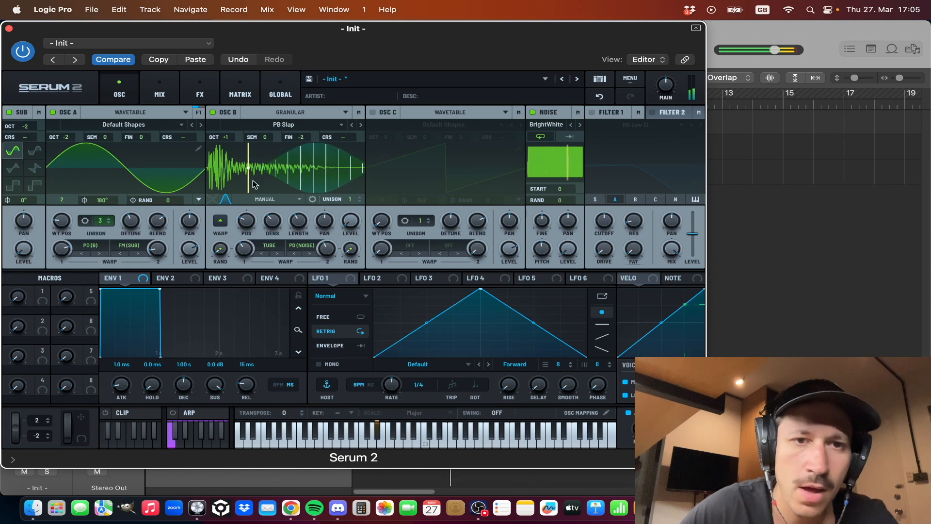
{"action": "mouse_move", "coordinate": [248, 223]}
{"action": "left_mouse_down"}
{"action": "mouse_move", "coordinate": [255, 241]}
{"action": "mouse_move", "coordinate": [254, 232]}
{"action": "left_mouse_up"}
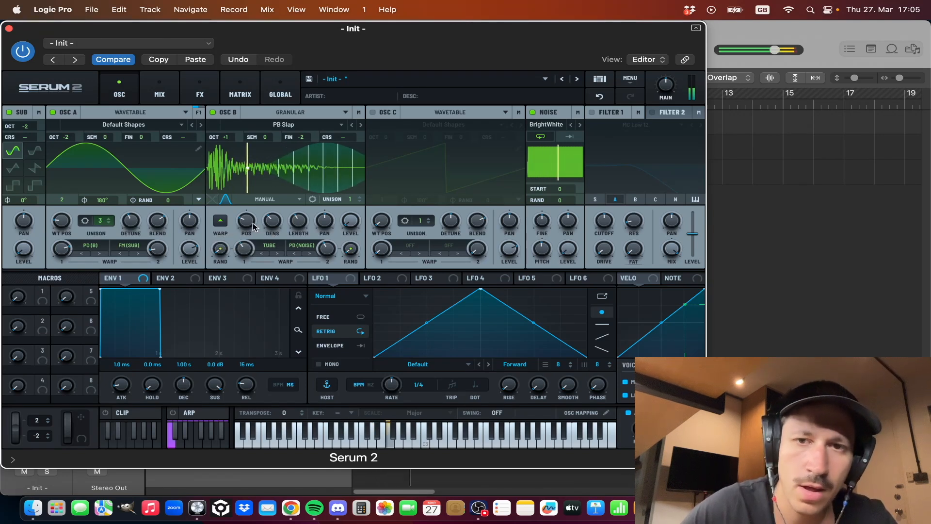
{"action": "left_click", "coordinate": [49, 472]}
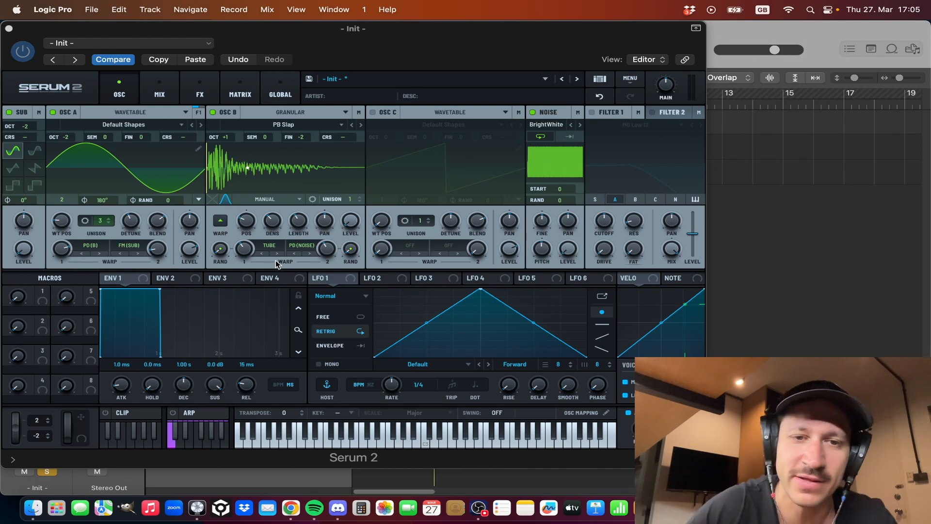
{"action": "key", "text": "space"}
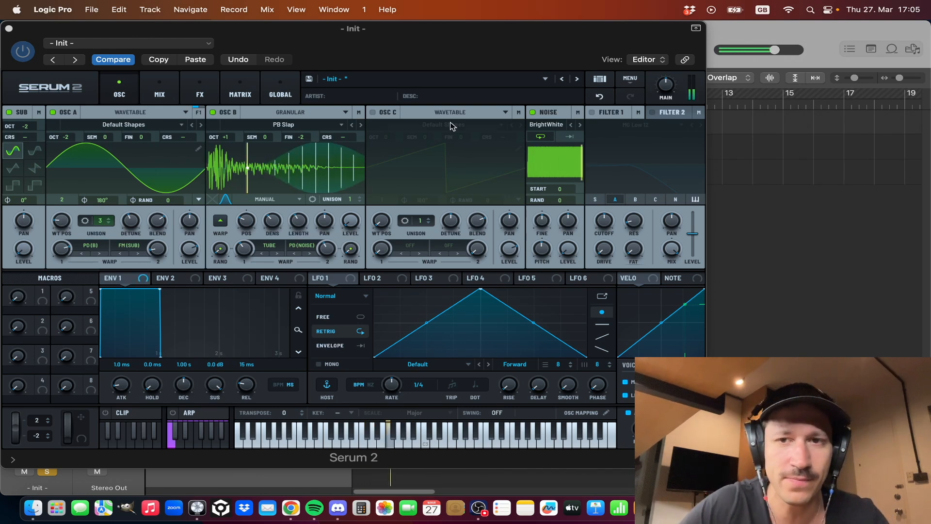
- Add a Splitter L/H effect with a Distortion on its highs band and raise the crossover to 533 Hz
{"action": "left_click", "coordinate": [169, 93]}
{"action": "left_click", "coordinate": [191, 91]}
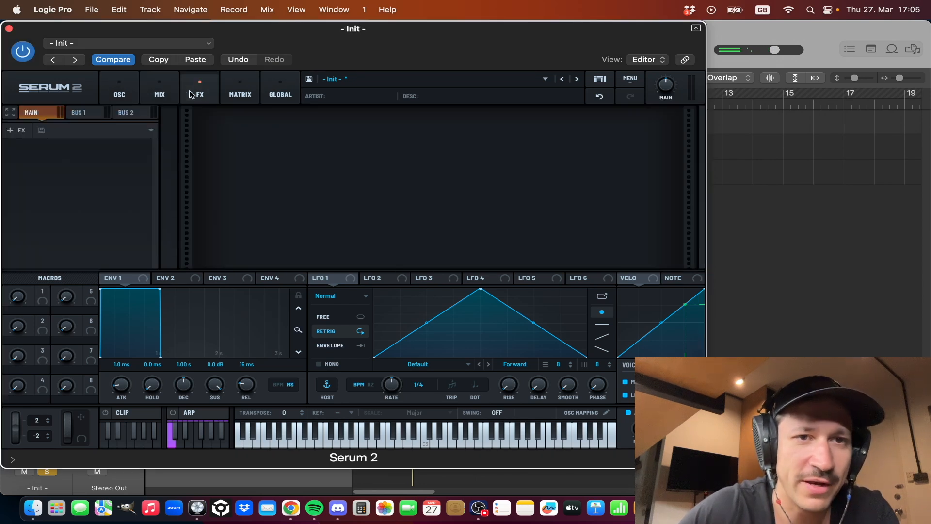
{"action": "left_click", "coordinate": [14, 130]}
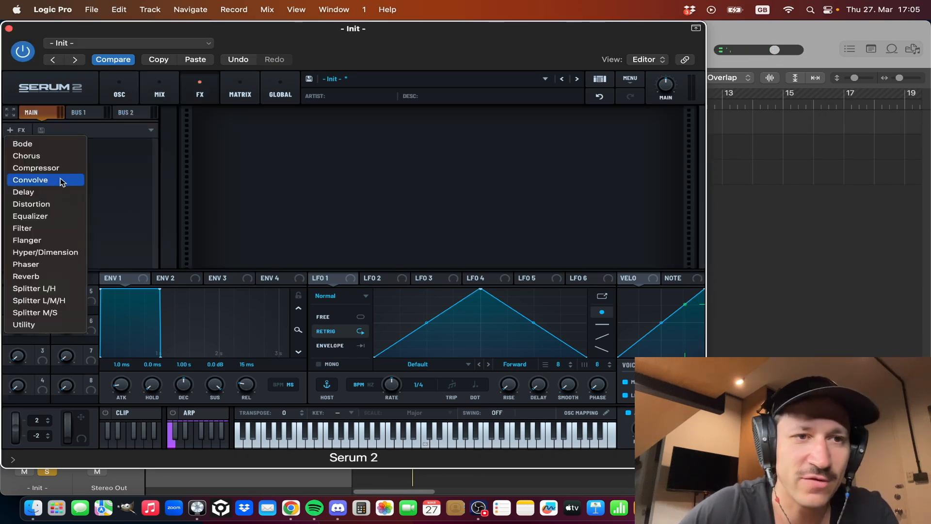
{"action": "left_click", "coordinate": [71, 288]}
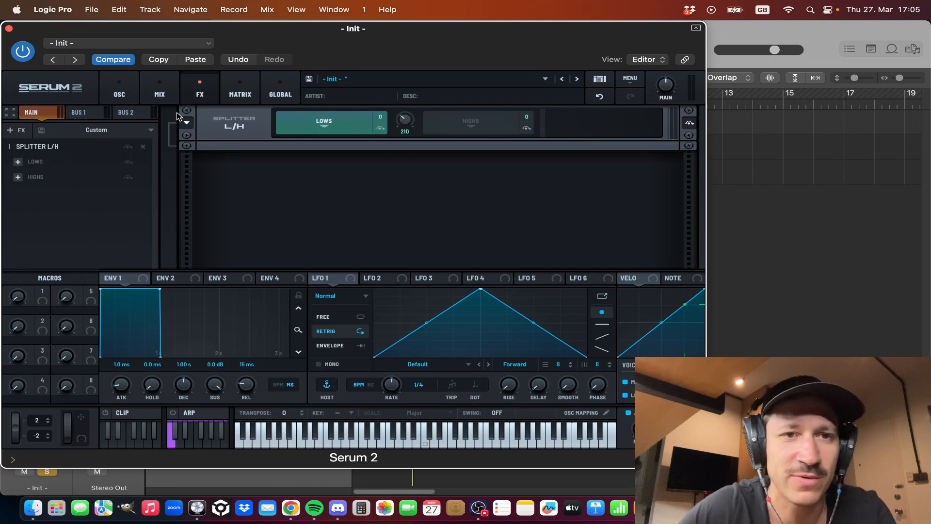
{"action": "left_click", "coordinate": [18, 177]}
{"action": "left_click", "coordinate": [66, 250]}
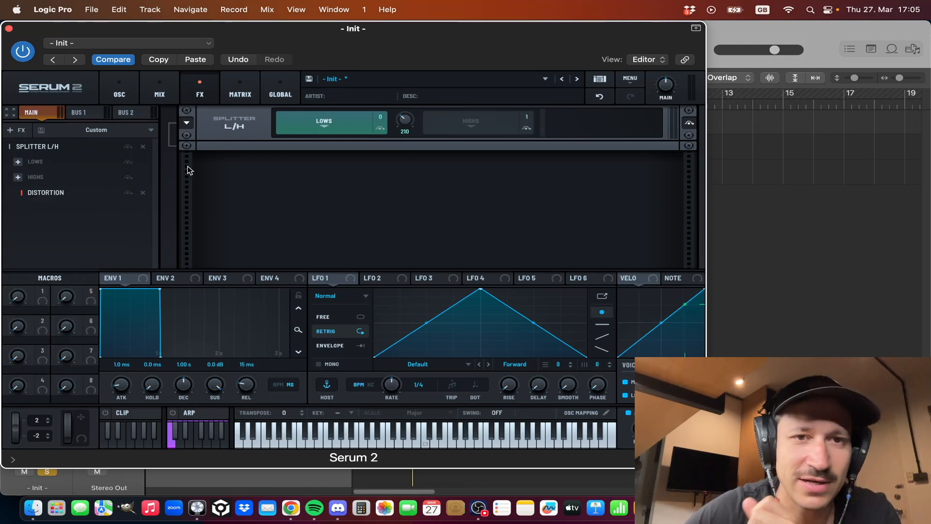
{"action": "left_click", "coordinate": [99, 192]}
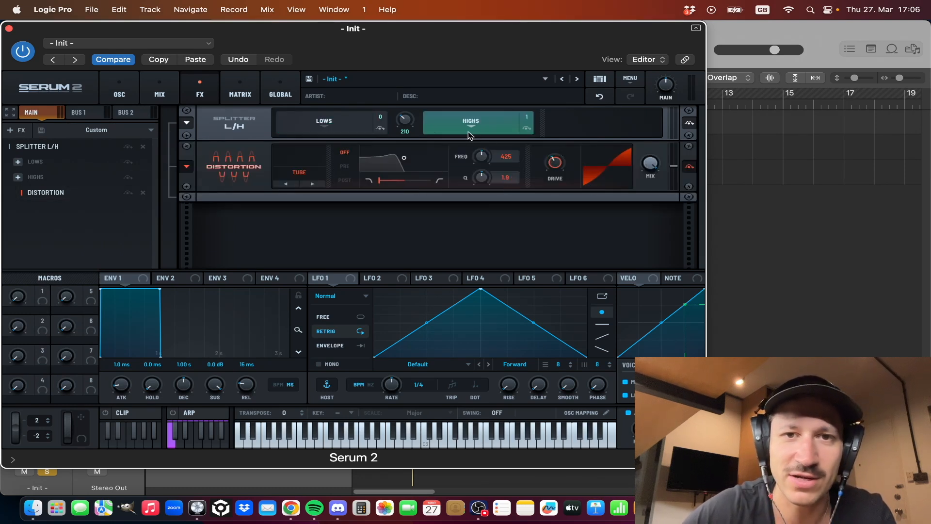
{"action": "mouse_move", "coordinate": [411, 127]}
{"action": "left_click_drag", "start_coordinate": [412, 115], "coordinate": [411, 105]}
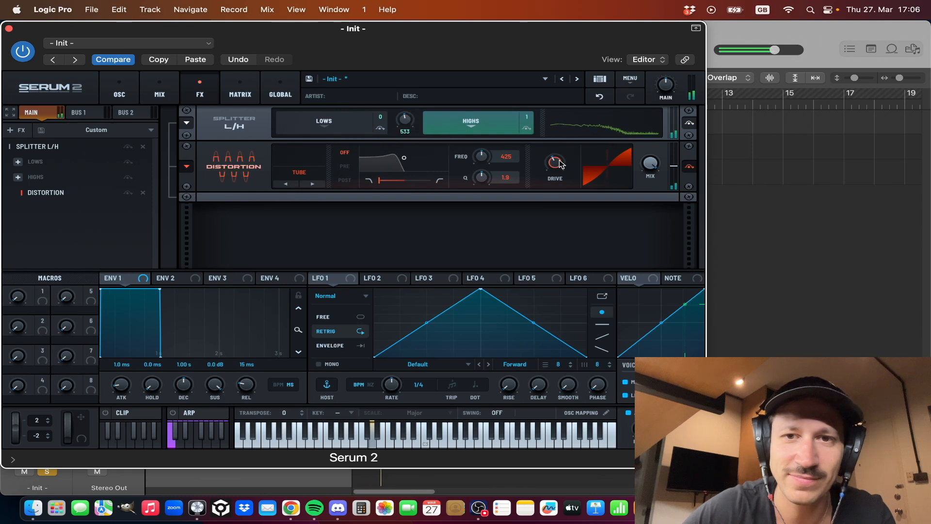
- Switch the distortion type to Rectify, adjust its drive, set its mix to about 52 % and the splitter crossover to 660 Hz
{"action": "left_click", "coordinate": [286, 185]}
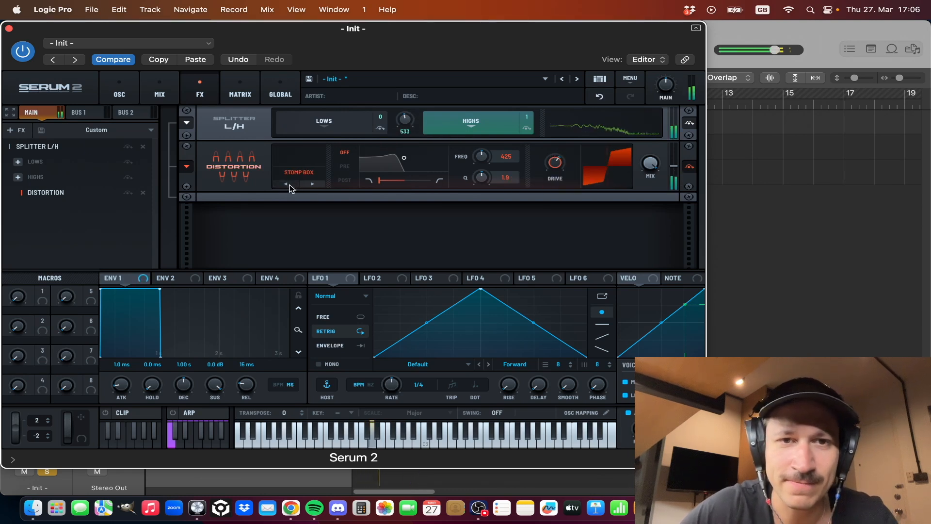
{"action": "left_click", "coordinate": [290, 185]}
{"action": "left_click", "coordinate": [290, 184]}
{"action": "left_click_drag", "start_coordinate": [551, 162], "coordinate": [555, 164]}
{"action": "left_click_drag", "start_coordinate": [649, 166], "coordinate": [644, 199]}
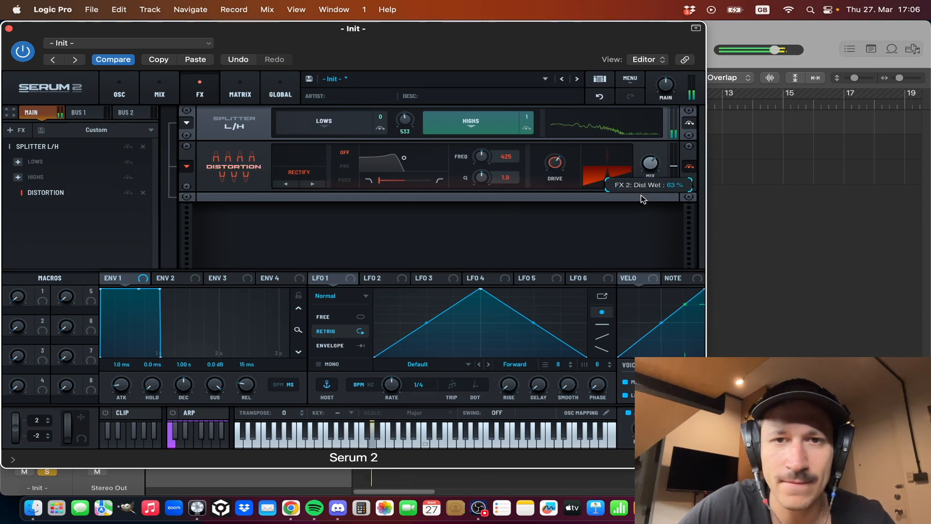
{"action": "mouse_move", "coordinate": [406, 124]}
{"action": "left_mouse_down"}
{"action": "mouse_move", "coordinate": [407, 116]}
{"action": "mouse_move", "coordinate": [407, 127]}
{"action": "left_mouse_up"}
{"action": "mouse_move", "coordinate": [550, 167]}
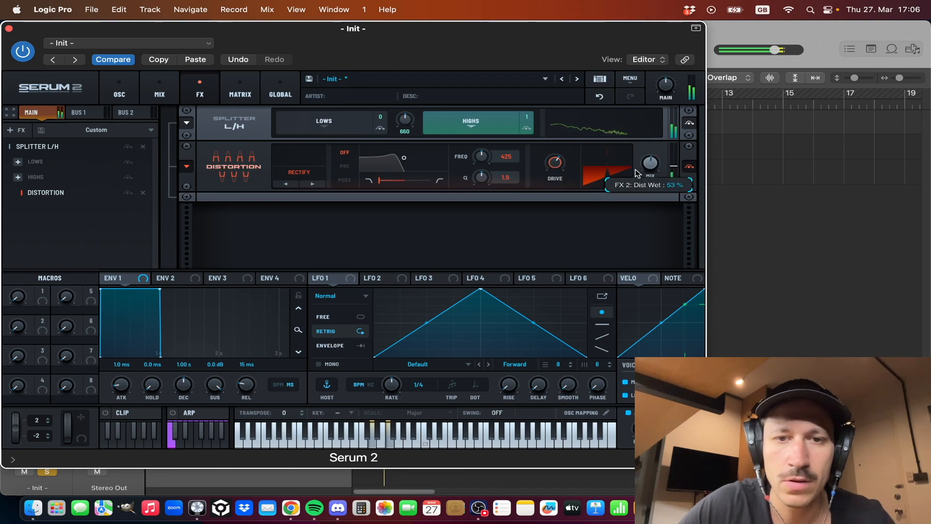
{"action": "mouse_move", "coordinate": [650, 169]}
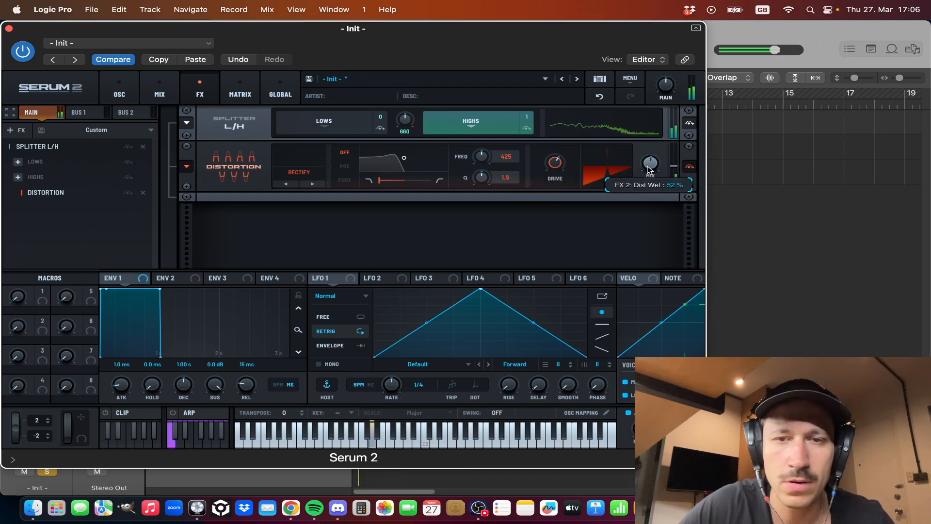
{"action": "left_click", "coordinate": [50, 473]}
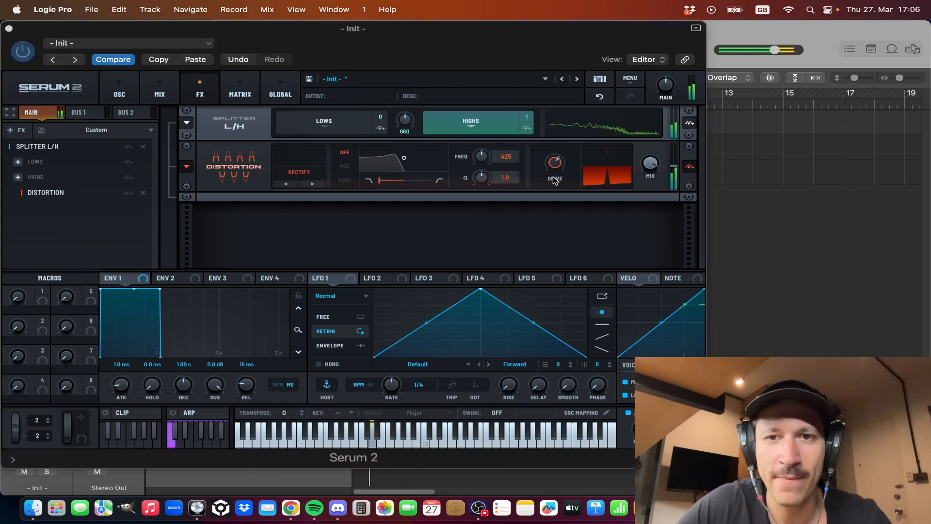
{"action": "left_click", "coordinate": [552, 166]}
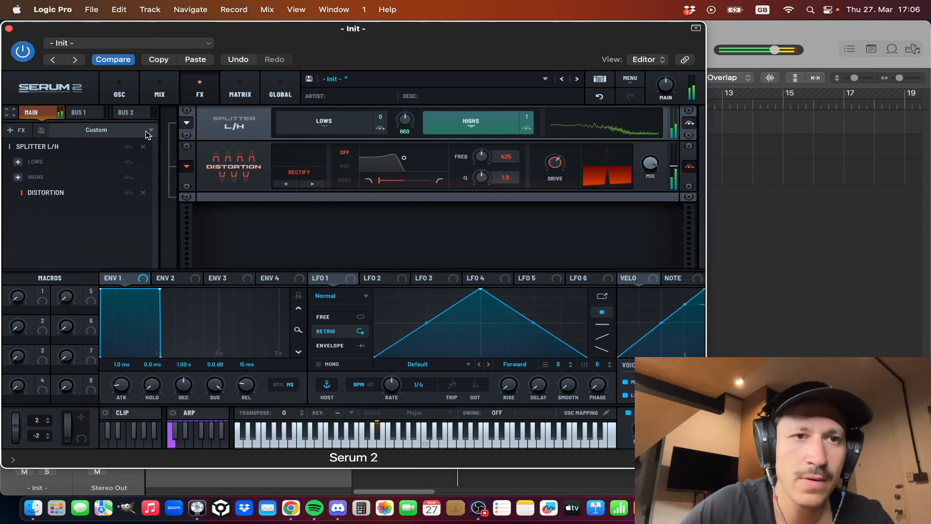
- Step through oscillator B's granular samples to Upright Bass Arco Short, and reduce oscillator A's unison to 1 voice
{"action": "left_click", "coordinate": [160, 90]}
{"action": "left_click", "coordinate": [122, 87]}
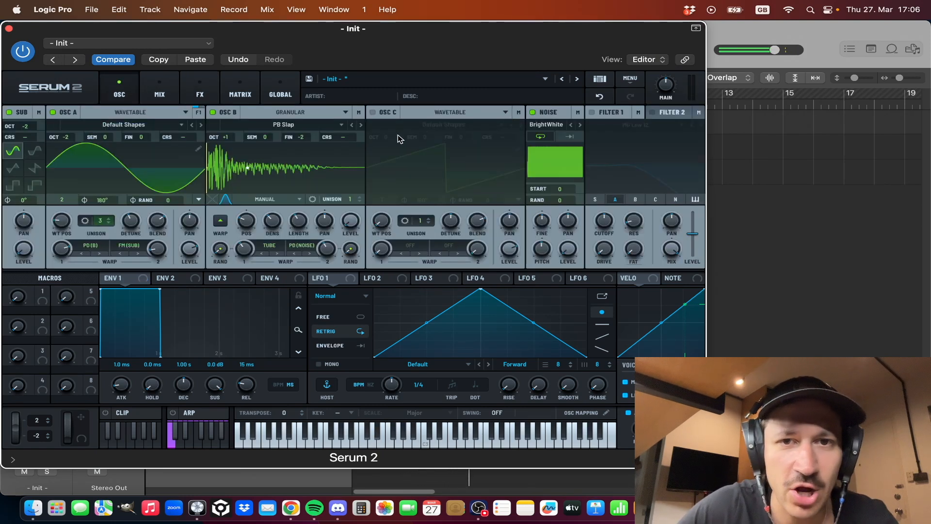
{"action": "left_click", "coordinate": [361, 124]}
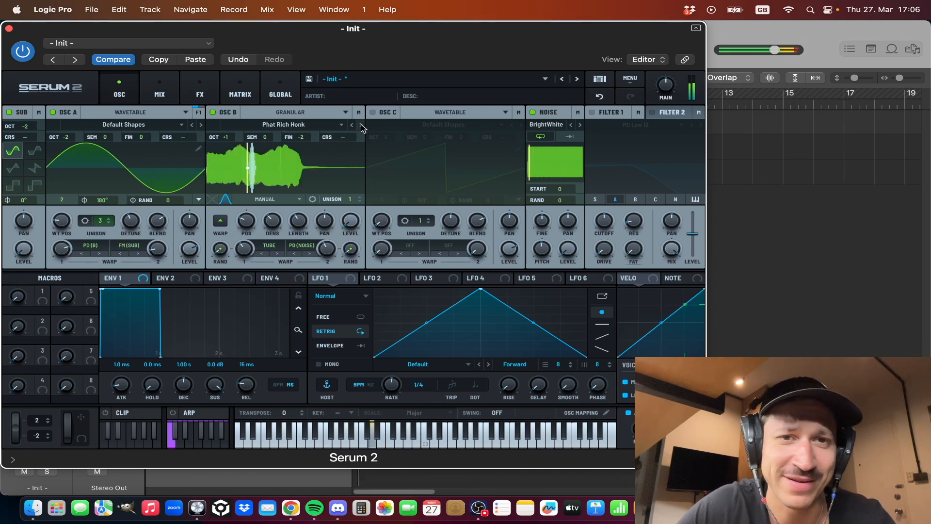
{"action": "left_click", "coordinate": [361, 125]}
{"action": "left_click", "coordinate": [361, 125]}
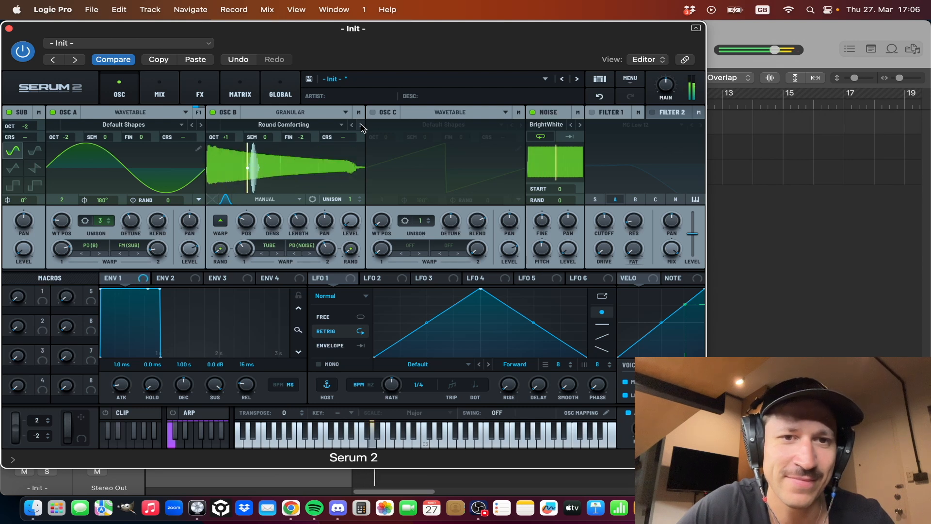
{"action": "left_click", "coordinate": [360, 125]}
{"action": "left_click", "coordinate": [361, 125]}
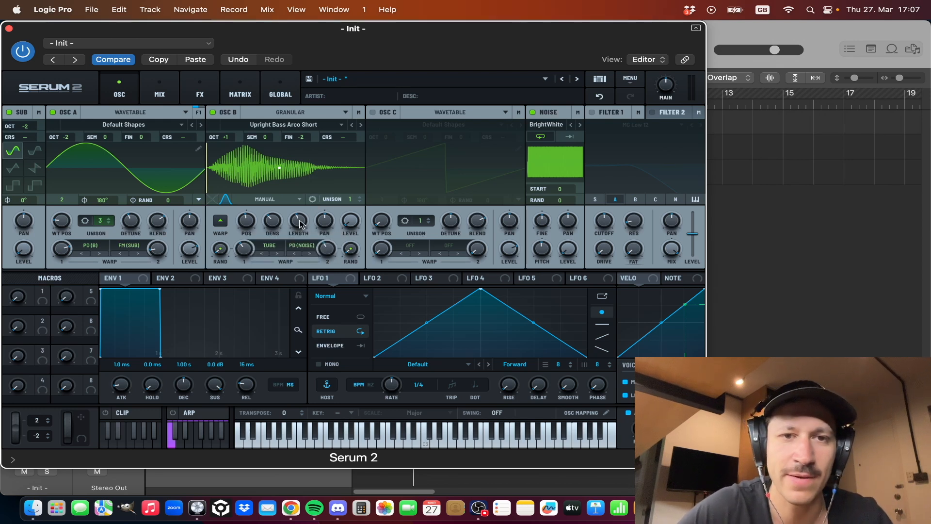
{"action": "key", "text": "space"}
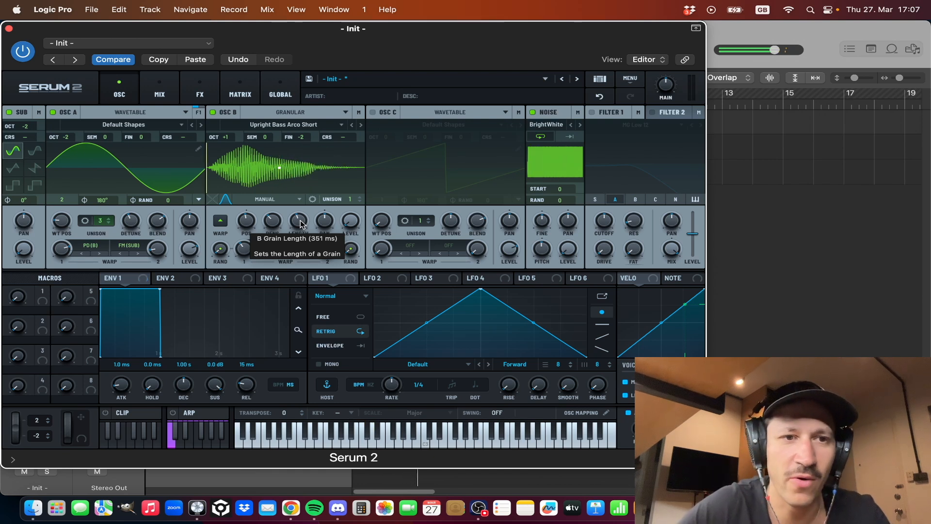
{"action": "left_click", "coordinate": [110, 224]}
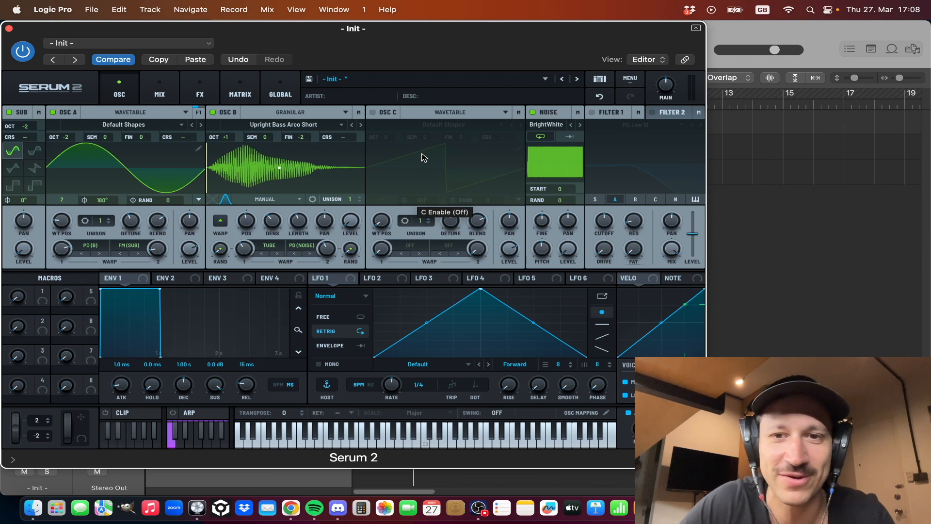
- Enable Filter 1 for the sub, all oscillators and noise, set its type to Notch 24 and its drive to about 18 %
{"action": "left_click", "coordinate": [591, 112]}
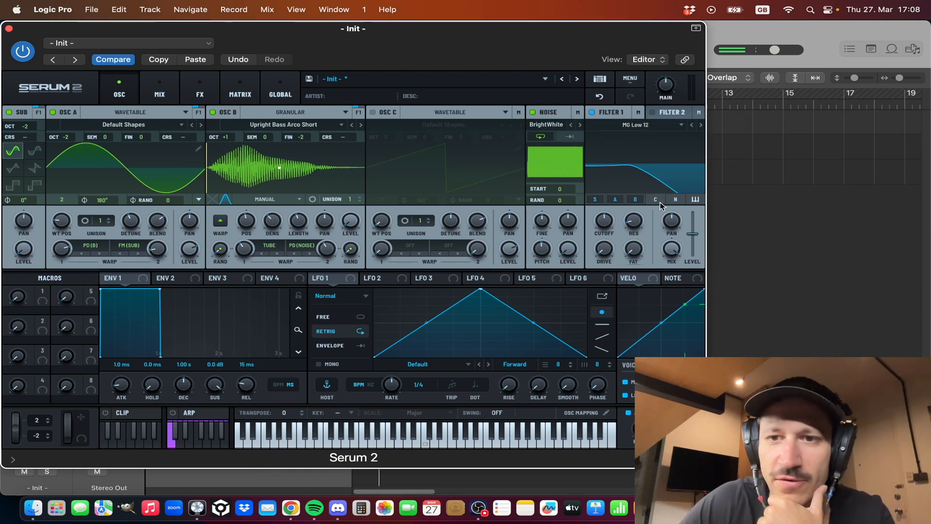
{"action": "left_click_drag", "start_coordinate": [611, 254], "coordinate": [659, 132]}
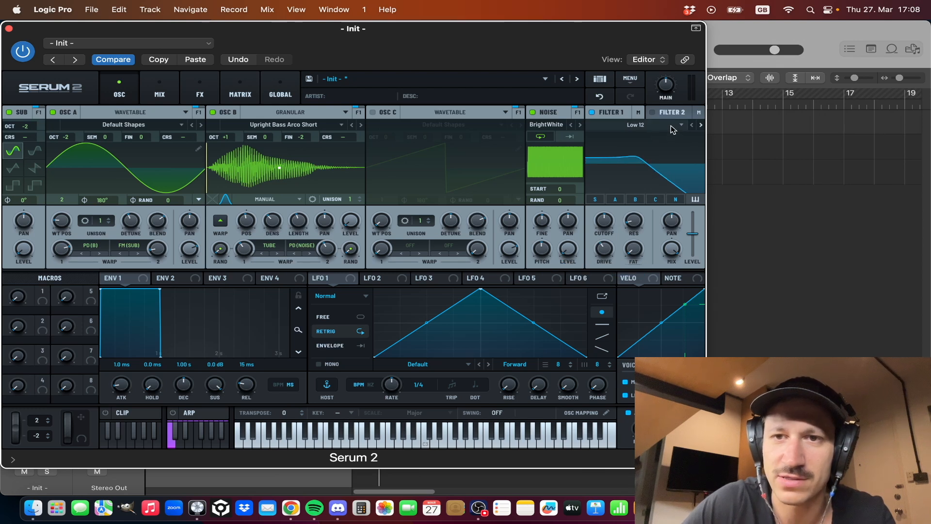
{"action": "scroll", "coordinate": [671, 127], "scroll_direction": "down", "scroll_amount": 5}
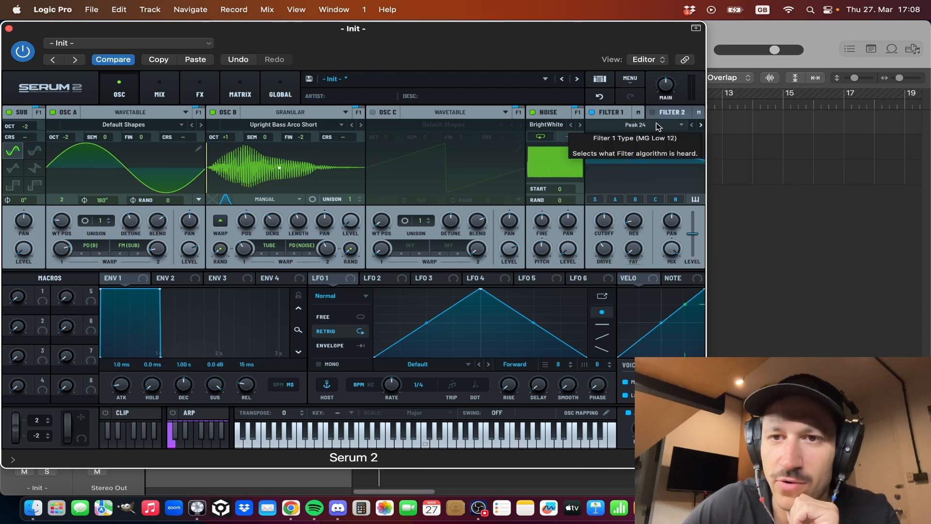
{"action": "scroll", "coordinate": [656, 127], "scroll_direction": "down", "scroll_amount": 1}
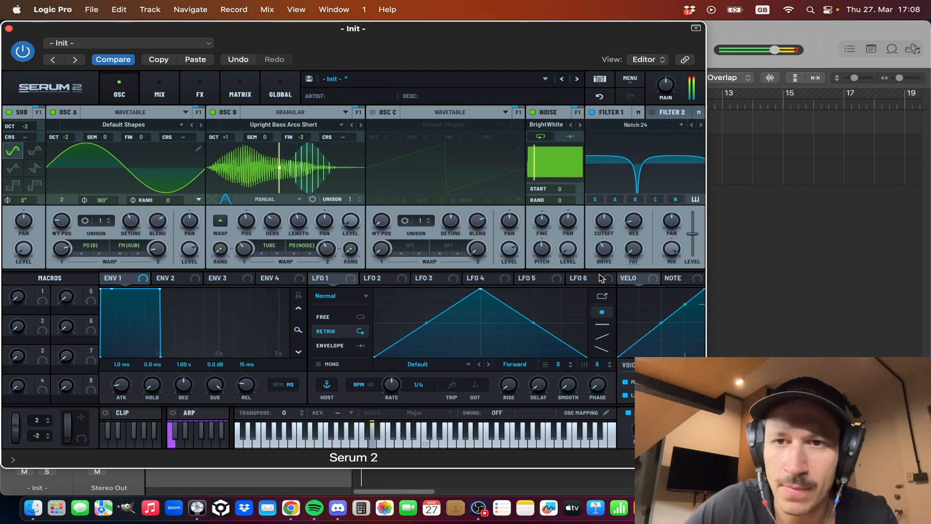
{"action": "left_click_drag", "start_coordinate": [604, 251], "coordinate": [593, 276]}
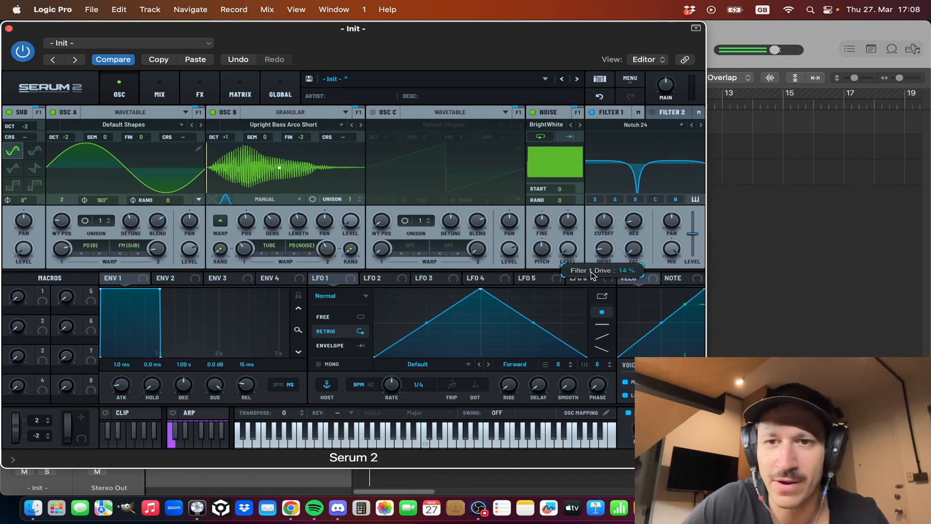
{"action": "left_click_drag", "start_coordinate": [605, 222], "coordinate": [605, 242]}
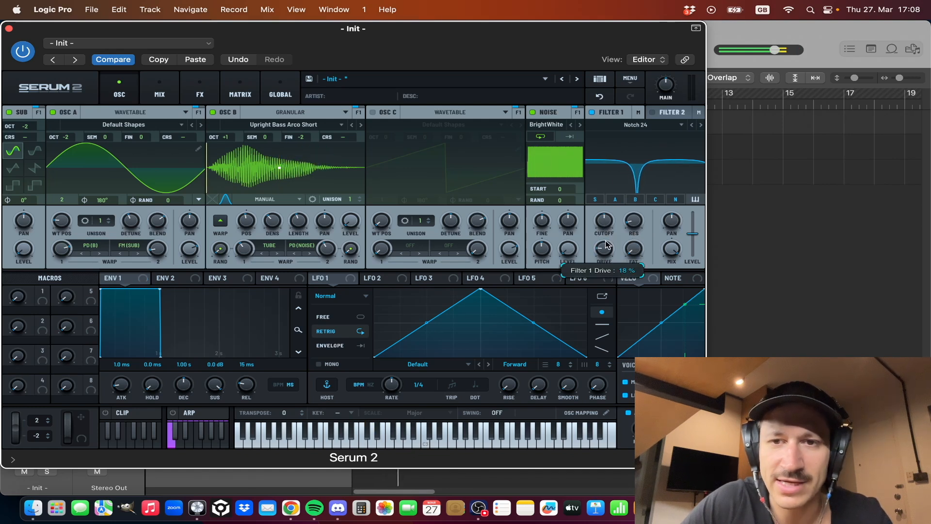
- Modulate Filter 1's cutoff with LFO 1 at a 2 bar rate, and fine-tune the filter's cutoff and its Fat amount to about 7 %
{"action": "left_click_drag", "start_coordinate": [320, 278], "coordinate": [600, 222]}
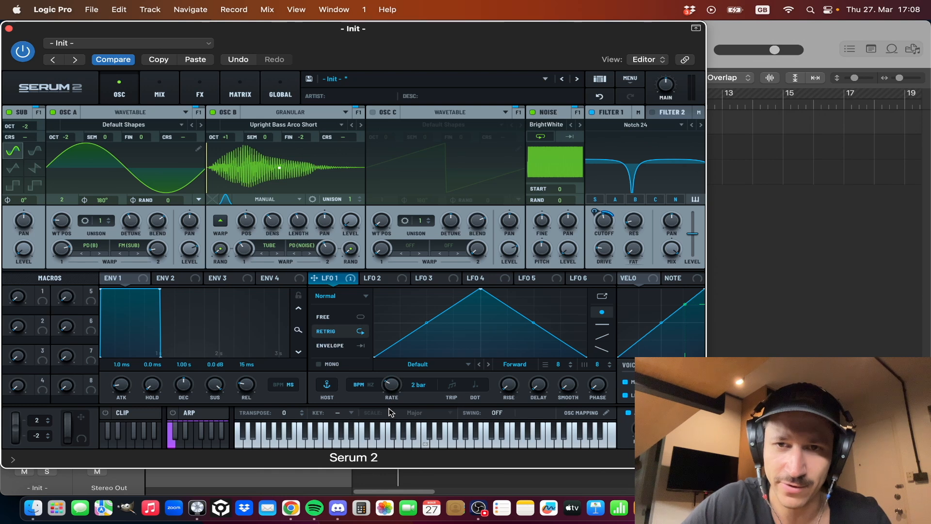
{"action": "left_click_drag", "start_coordinate": [608, 223], "coordinate": [610, 229]}
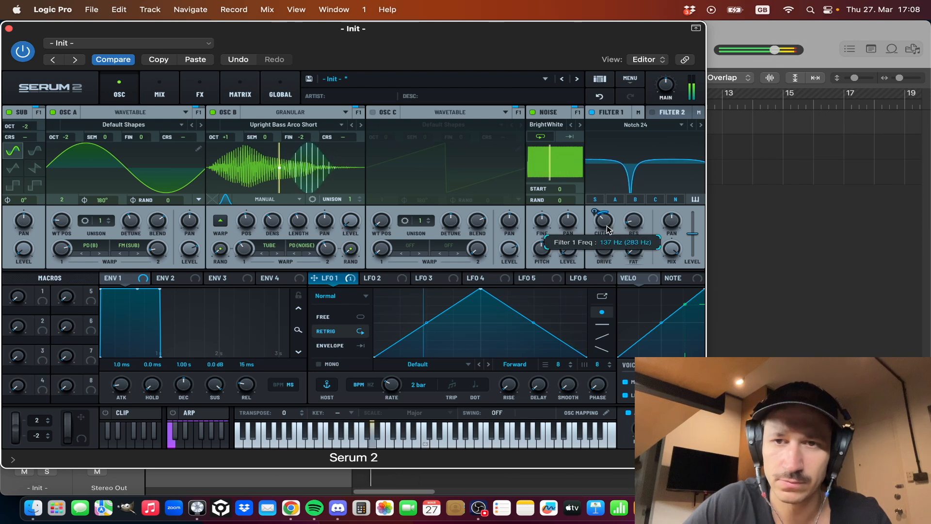
{"action": "left_click_drag", "start_coordinate": [606, 225], "coordinate": [606, 221]}
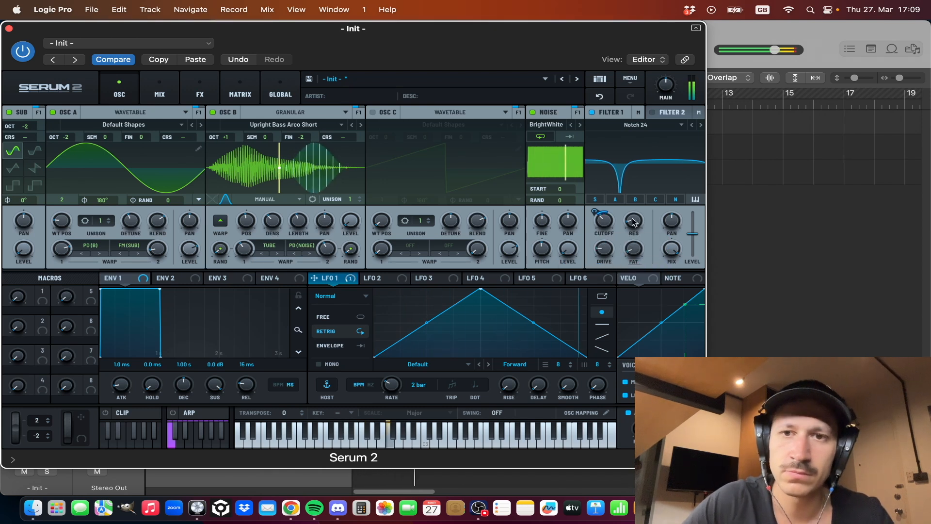
{"action": "left_click_drag", "start_coordinate": [676, 252], "coordinate": [664, 205]}
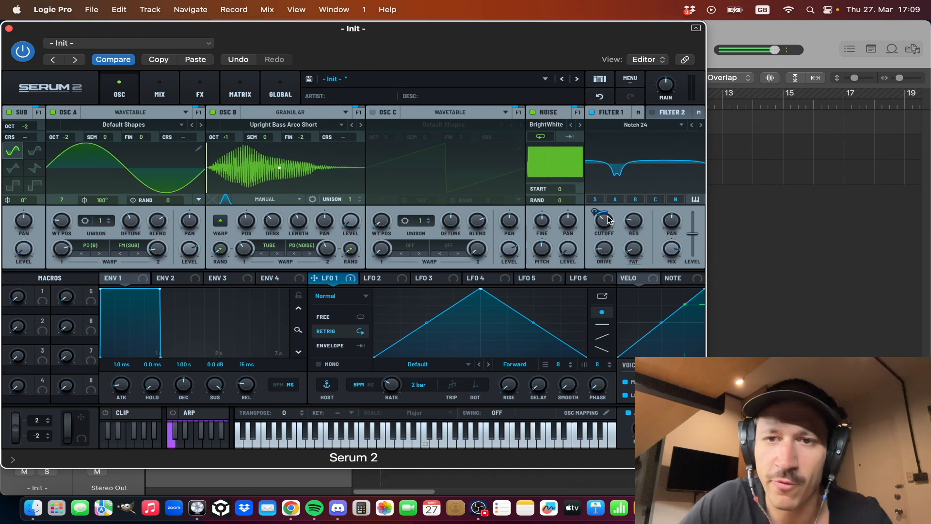
{"action": "left_click_drag", "start_coordinate": [606, 224], "coordinate": [606, 224]}
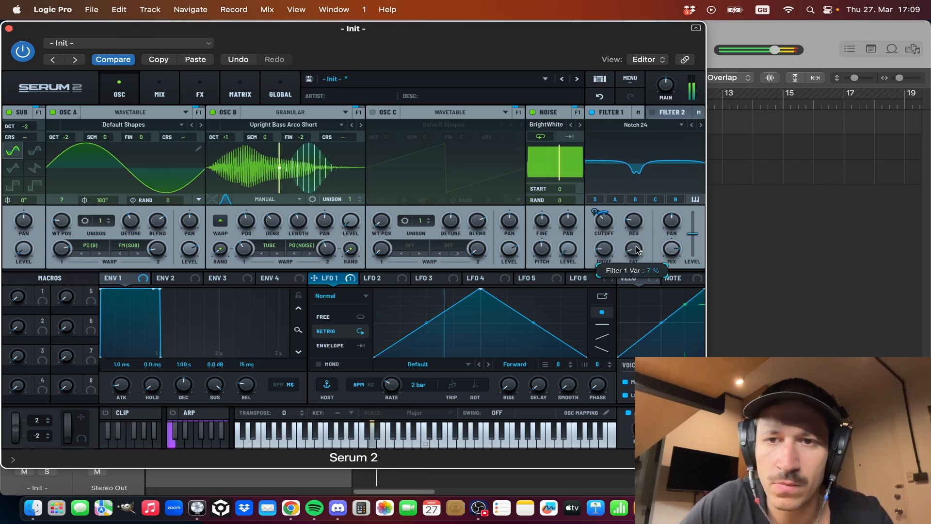
- Solo the synth's track and adjust oscillator A's first warp amount and oscillator B's second warp amount to about 38 %
{"action": "left_click", "coordinate": [48, 473]}
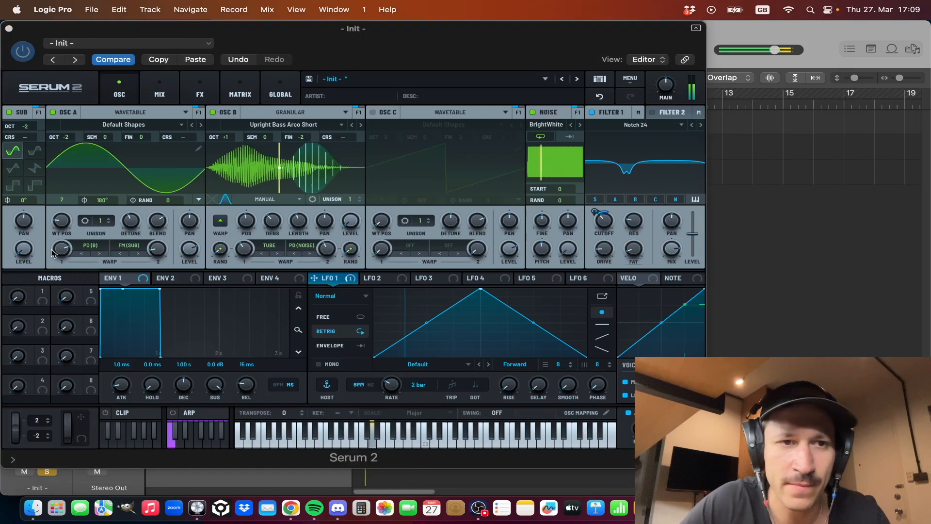
{"action": "left_click", "coordinate": [61, 251]}
{"action": "mouse_move", "coordinate": [333, 256]}
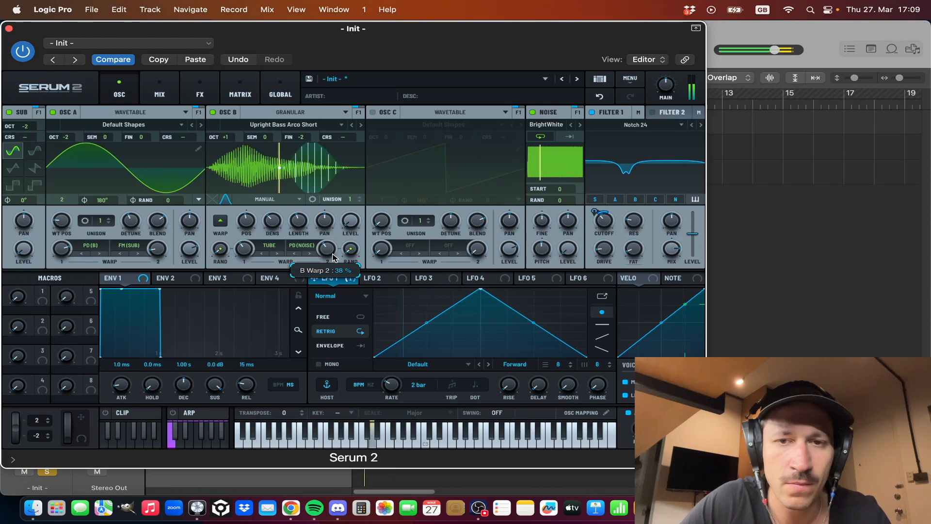
{"action": "mouse_move", "coordinate": [252, 249]}
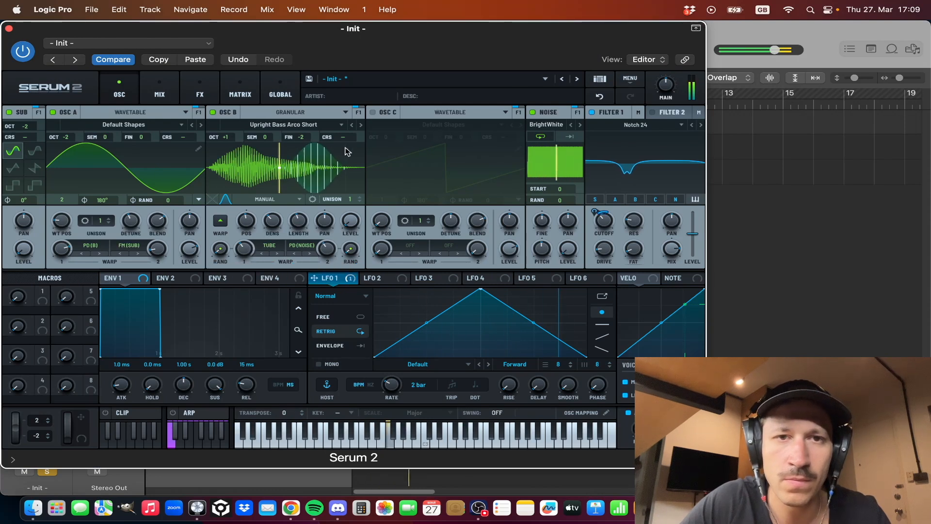
- Set Filter 1's drive to about 20 %, its cutoff to about 108 Hz and its type to Notch 12
{"action": "mouse_move", "coordinate": [615, 253]}
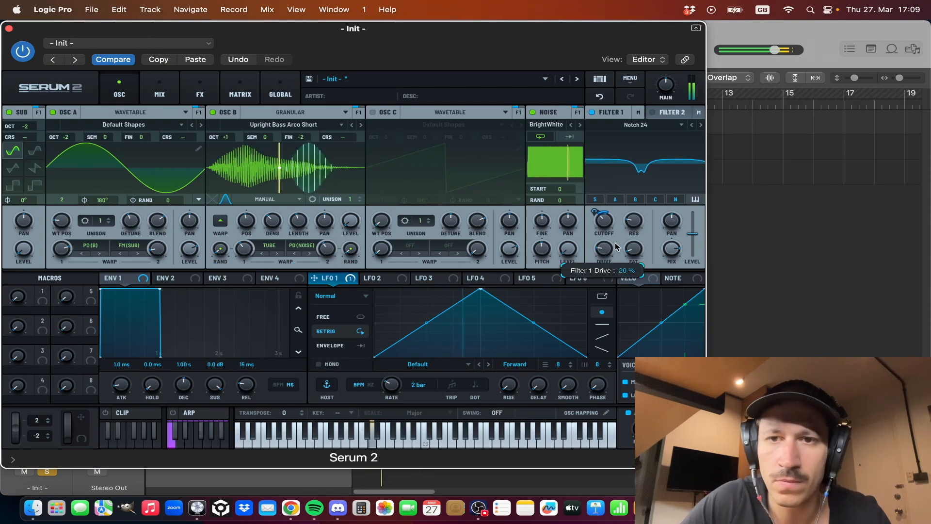
{"action": "mouse_move", "coordinate": [606, 221]}
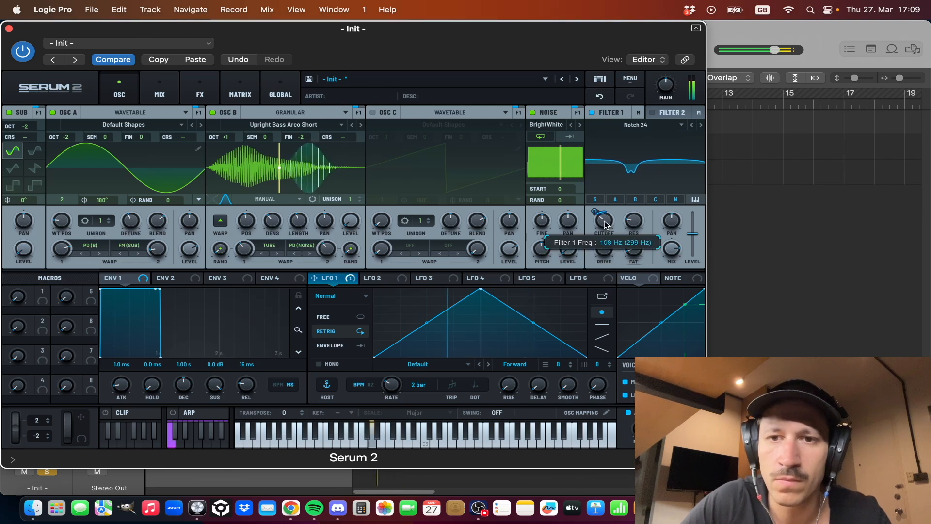
{"action": "left_click", "coordinate": [692, 126]}
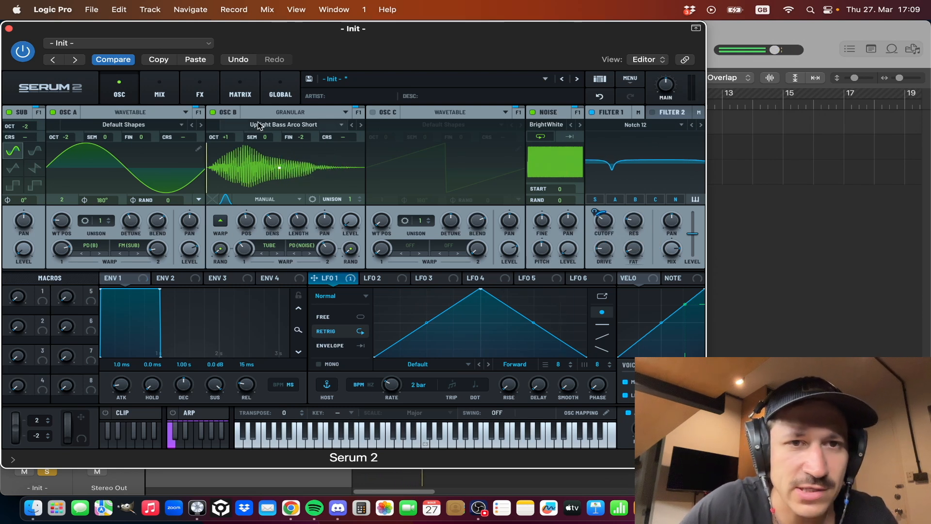
- Compare the effects chain with the distortion bypassed, set the distortion's mix to about 70 % and the splitter crossover to 663 Hz
{"action": "left_click", "coordinate": [158, 86]}
{"action": "left_click", "coordinate": [198, 85]}
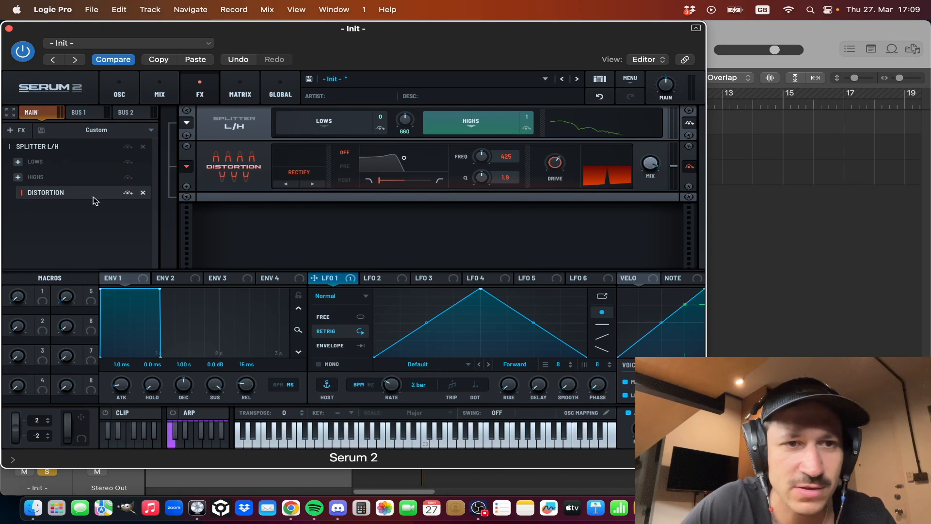
{"action": "left_click", "coordinate": [131, 194]}
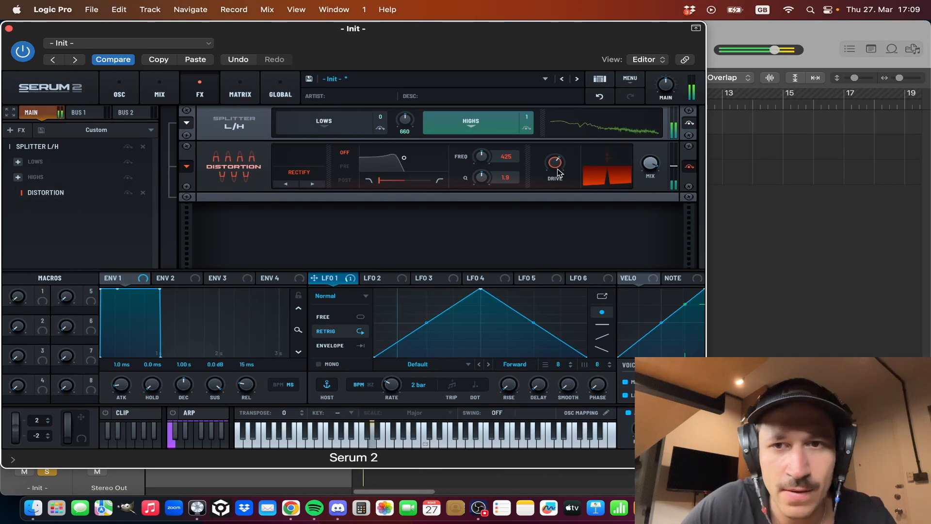
{"action": "mouse_move", "coordinate": [652, 162]}
{"action": "left_click_drag", "start_coordinate": [650, 165], "coordinate": [646, 181]}
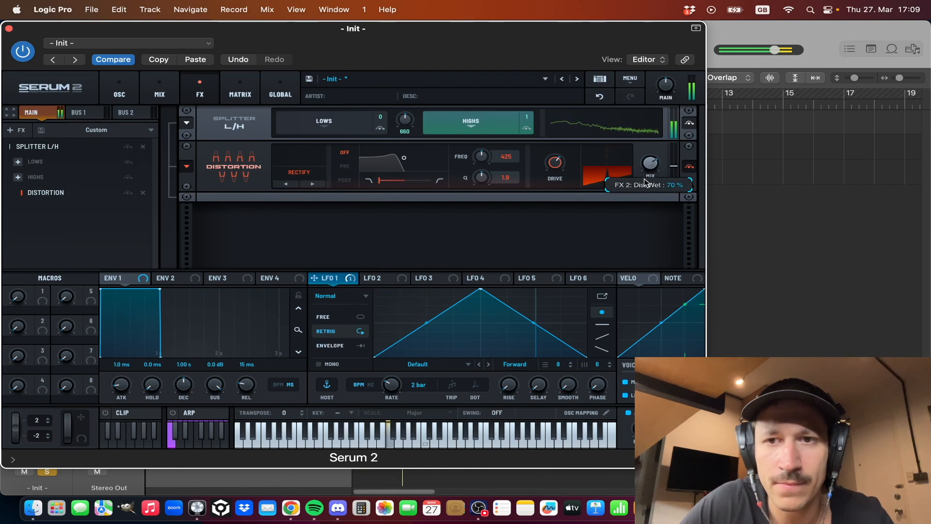
{"action": "mouse_move", "coordinate": [407, 122]}
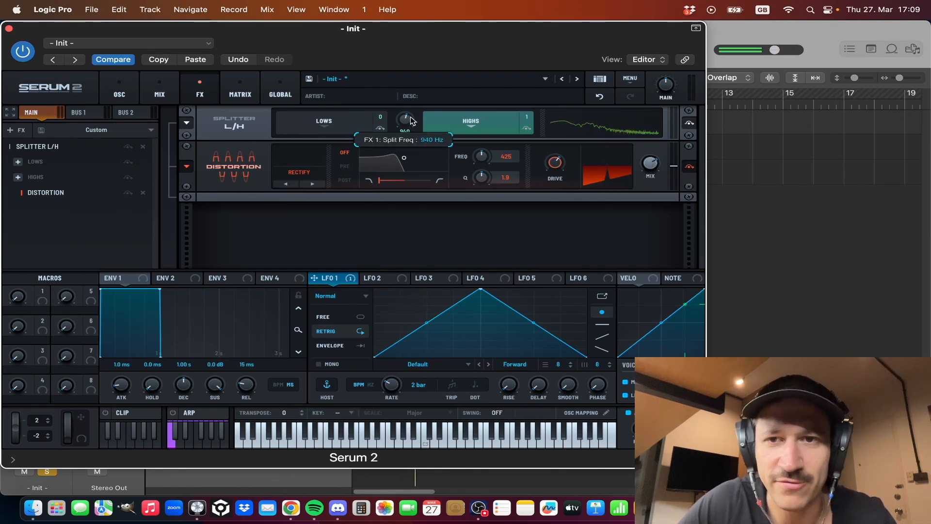
{"action": "left_click_drag", "start_coordinate": [411, 118], "coordinate": [411, 125]}
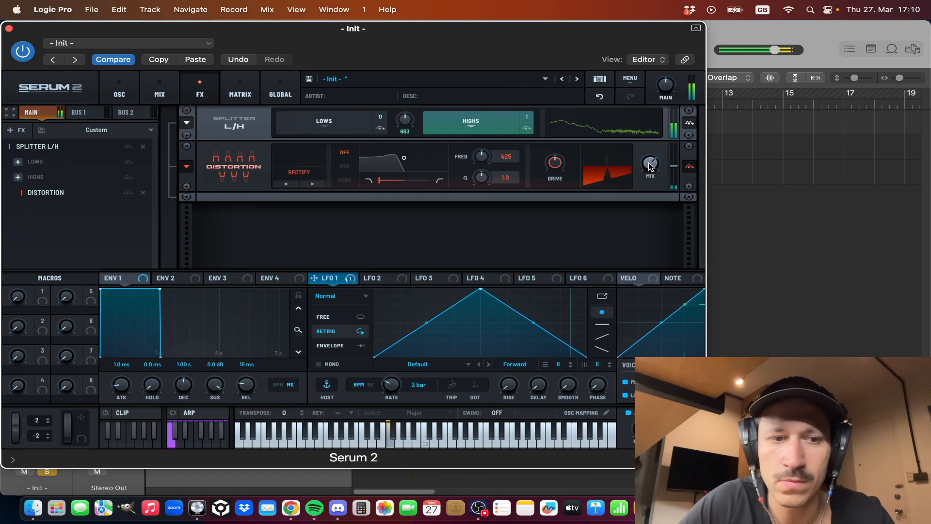
- Unsolo the synth's track and fine-tune the distortion's drive around 54 % in the context of the mix
{"action": "left_click", "coordinate": [52, 473]}
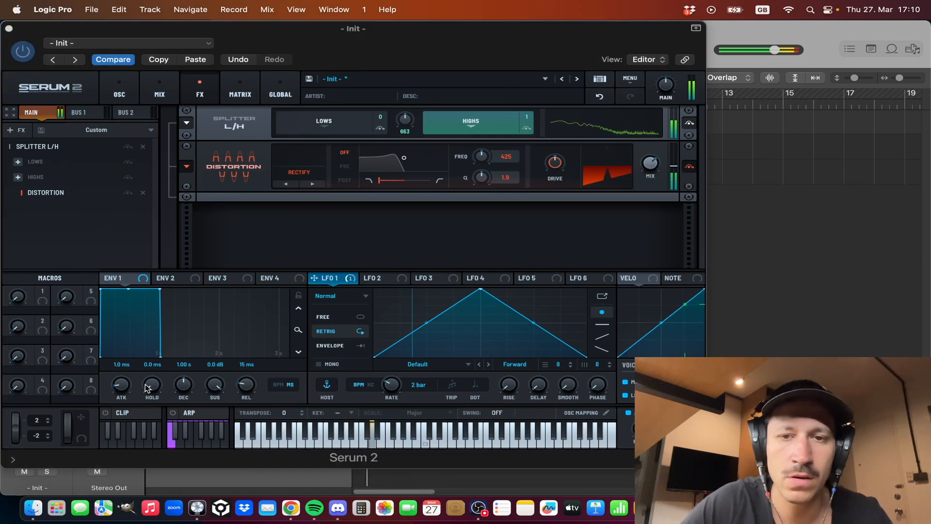
{"action": "left_click", "coordinate": [558, 162]}
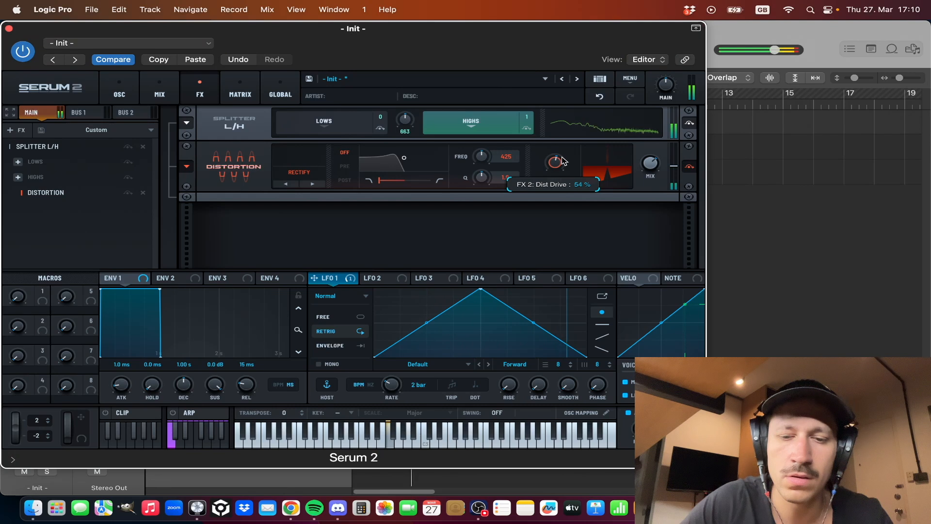
{"action": "mouse_move", "coordinate": [648, 168]}
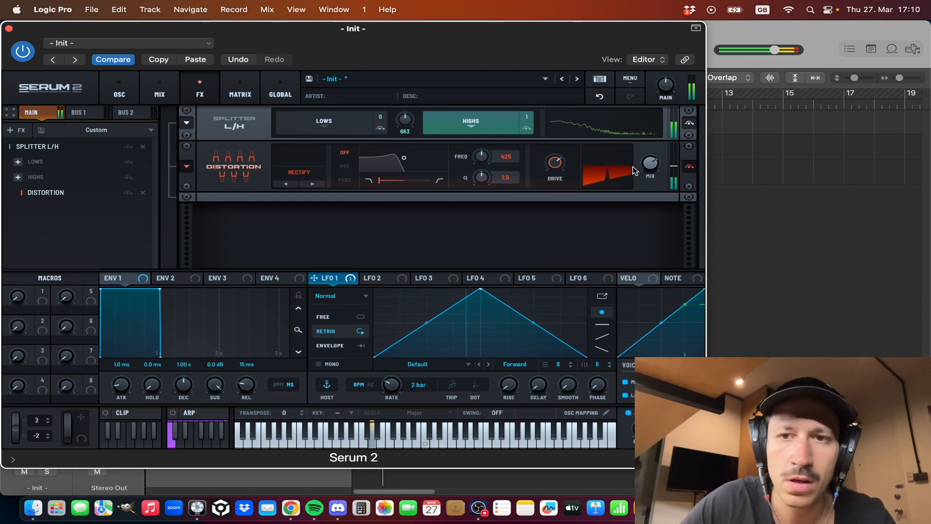
- Fine-tune oscillator B's grain length around 381 ms during playback and set Envelope 1's attack to 10 ms
{"action": "left_click", "coordinate": [144, 92]}
{"action": "left_click", "coordinate": [119, 91]}
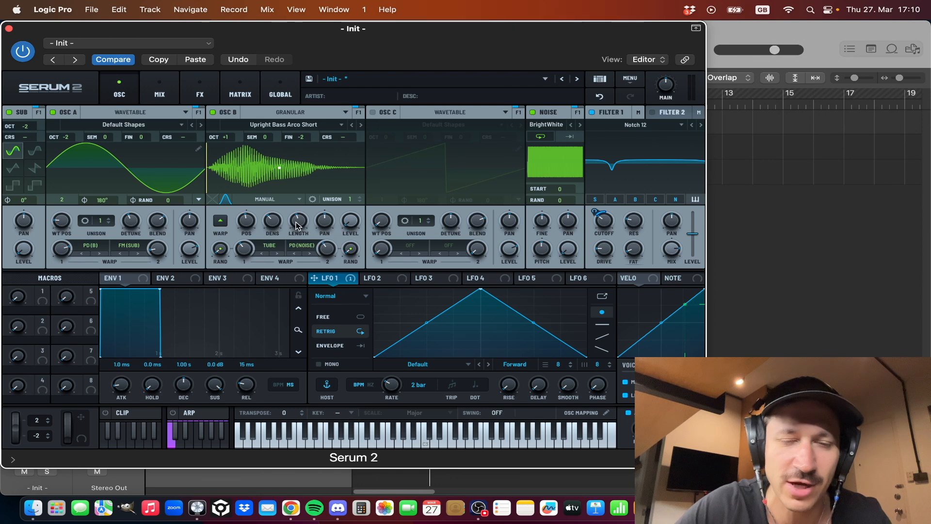
{"action": "key", "text": "space"}
{"action": "mouse_move", "coordinate": [298, 224]}
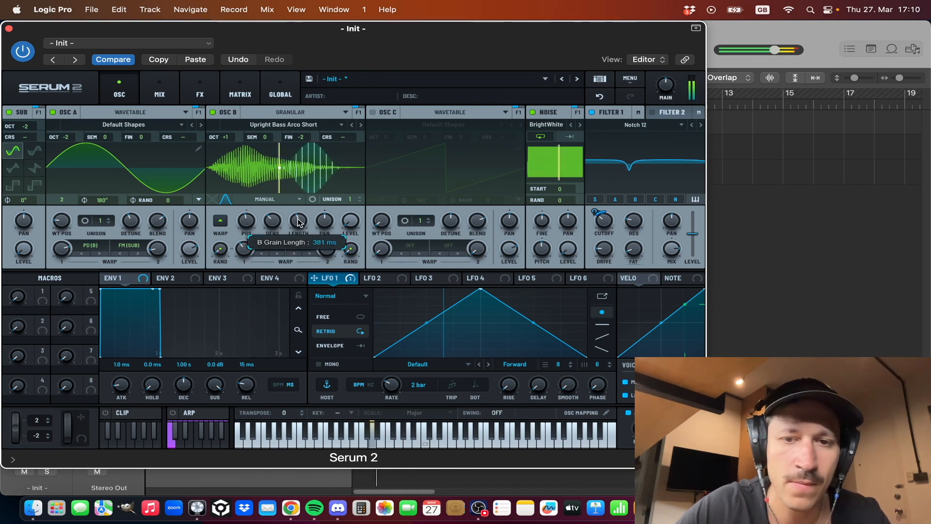
{"action": "left_click_drag", "start_coordinate": [301, 225], "coordinate": [305, 227]}
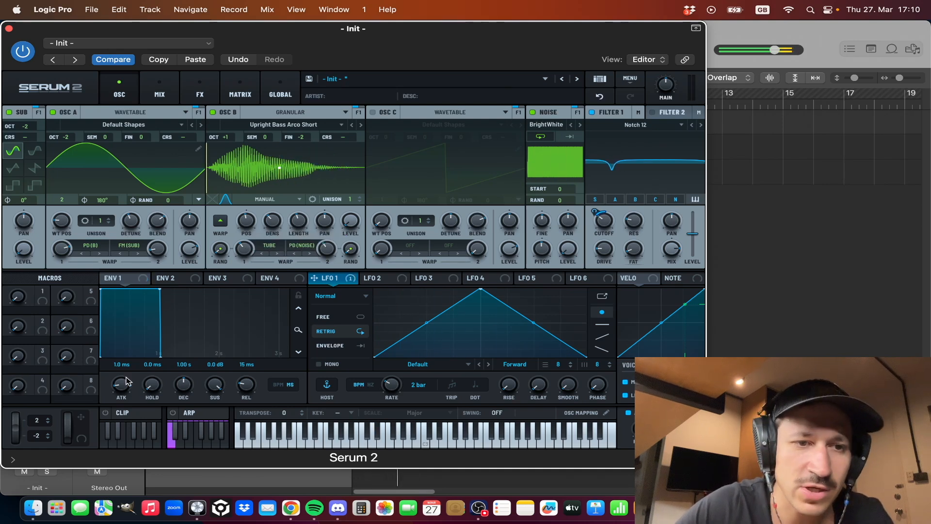
{"action": "left_click_drag", "start_coordinate": [297, 213], "coordinate": [296, 214]}
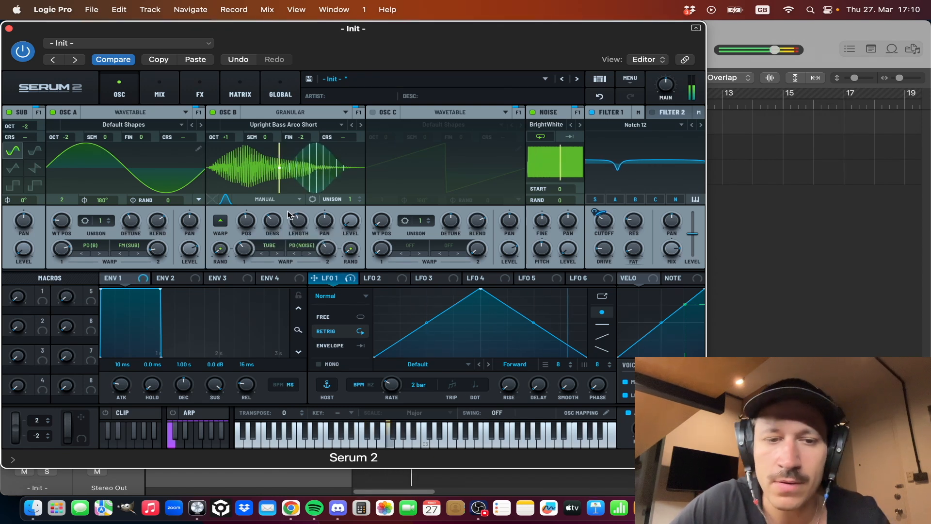
- Solo the synth's track and add a Chorus effect after the splitter, raising its low-pass cutoff and adjusting its mix
{"action": "left_click", "coordinate": [51, 473]}
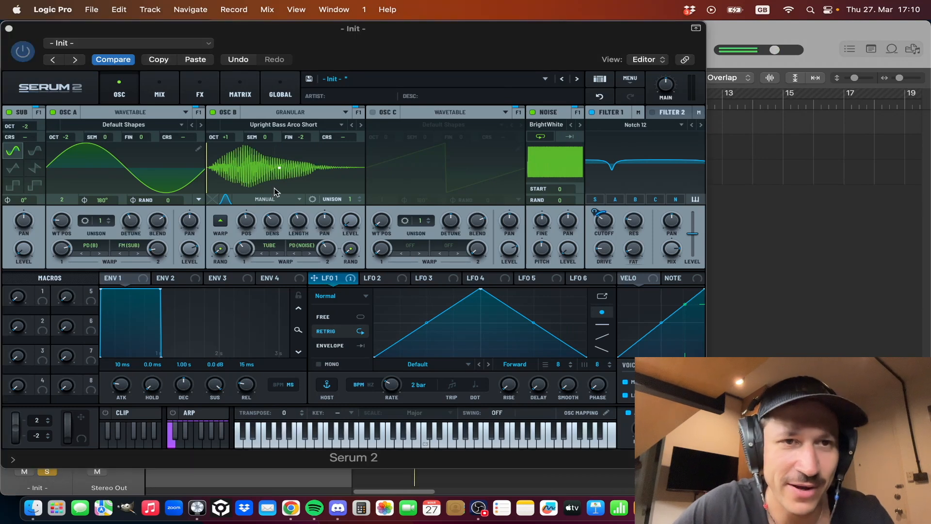
{"action": "left_click", "coordinate": [200, 90]}
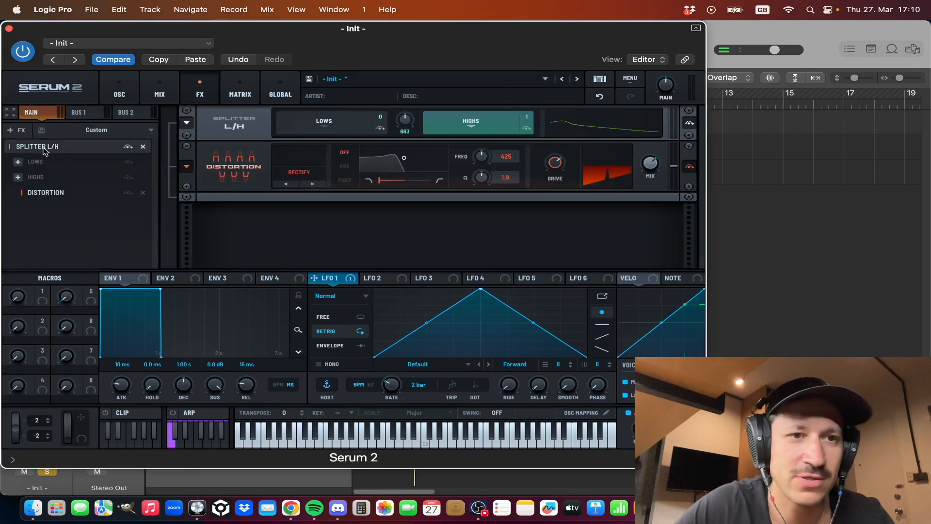
{"action": "left_click", "coordinate": [20, 131]}
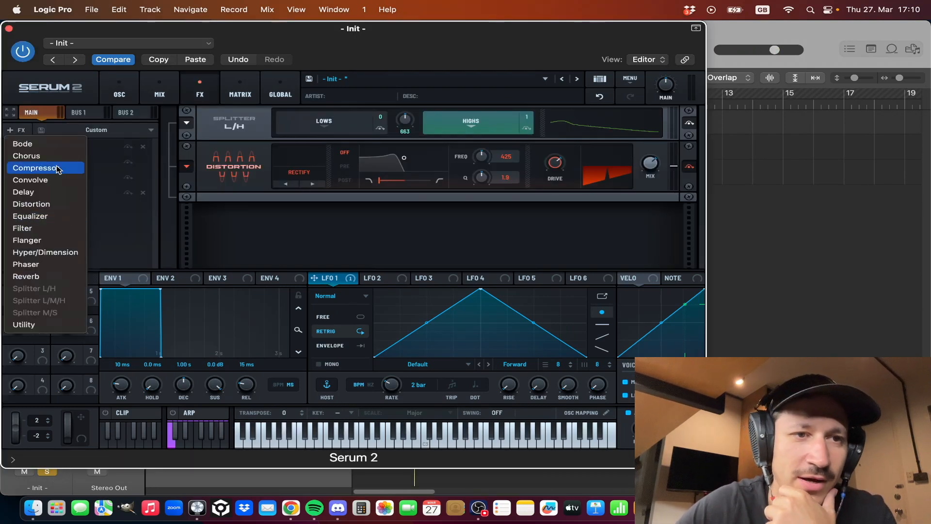
{"action": "left_click", "coordinate": [29, 156]}
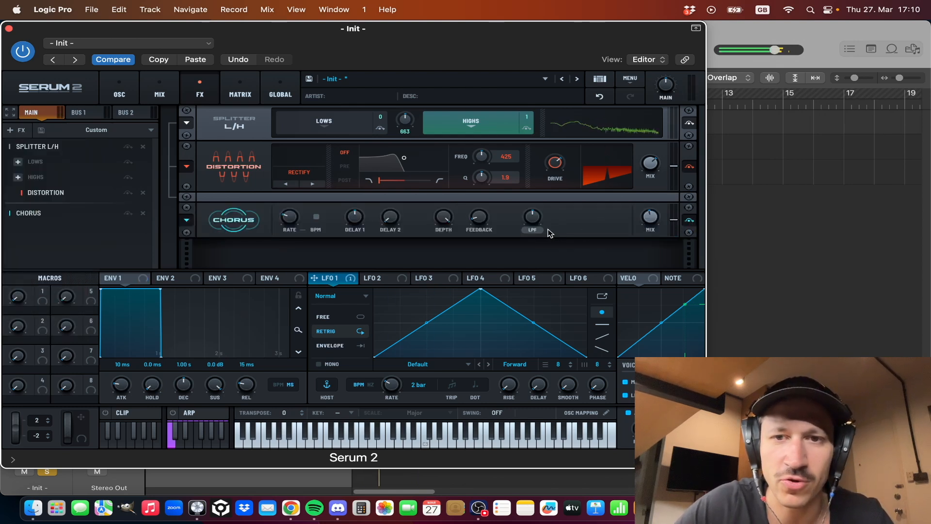
{"action": "left_click_drag", "start_coordinate": [536, 220], "coordinate": [541, 213]}
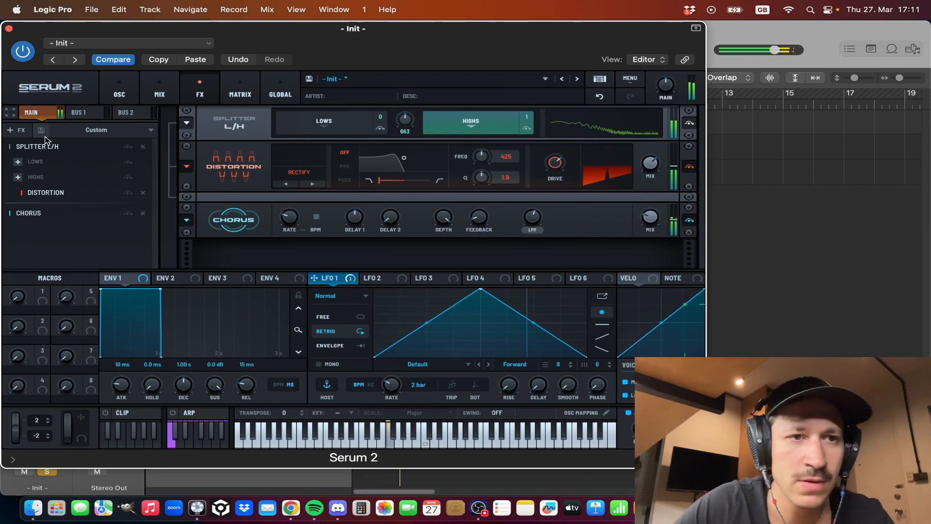
- Add a Hyper/Dimension effect after the Chorus and lower the Hyper mix
{"action": "left_click", "coordinate": [22, 130]}
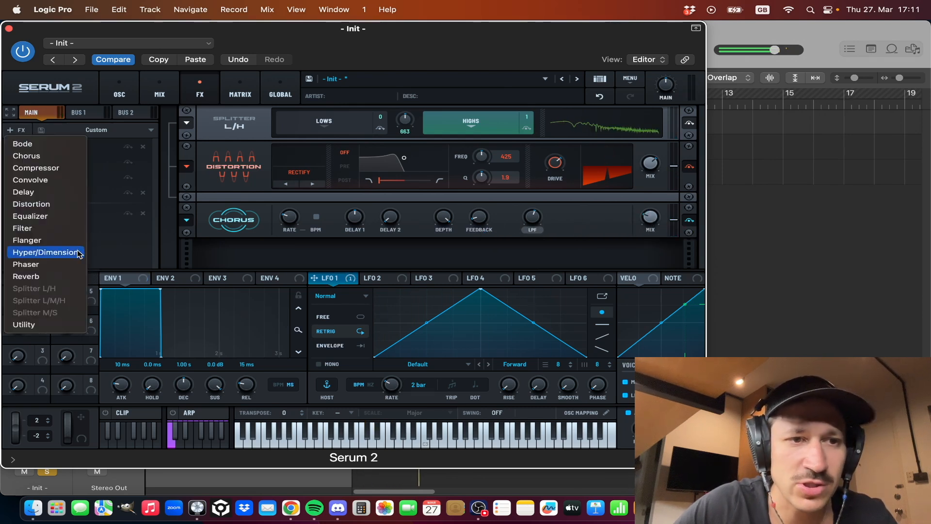
{"action": "left_click", "coordinate": [71, 258]}
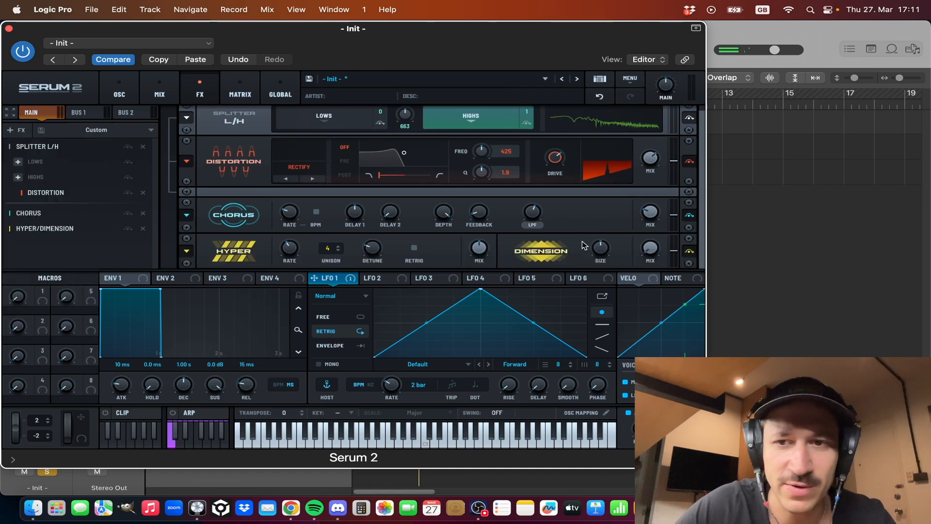
{"action": "left_click_drag", "start_coordinate": [478, 249], "coordinate": [479, 270]}
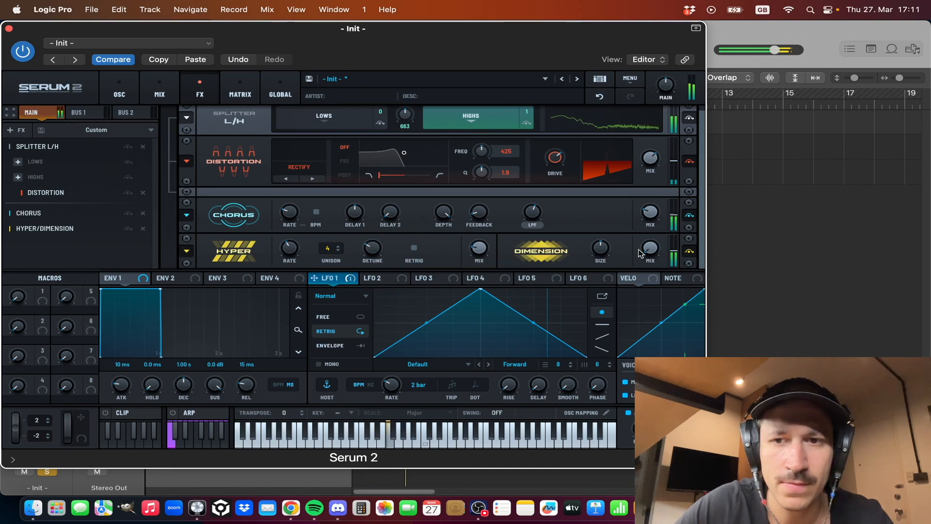
- Compare the bass during playback with the noise source and oscillator B switched off and on, and review the effects rack and mixer
{"action": "left_click", "coordinate": [127, 89]}
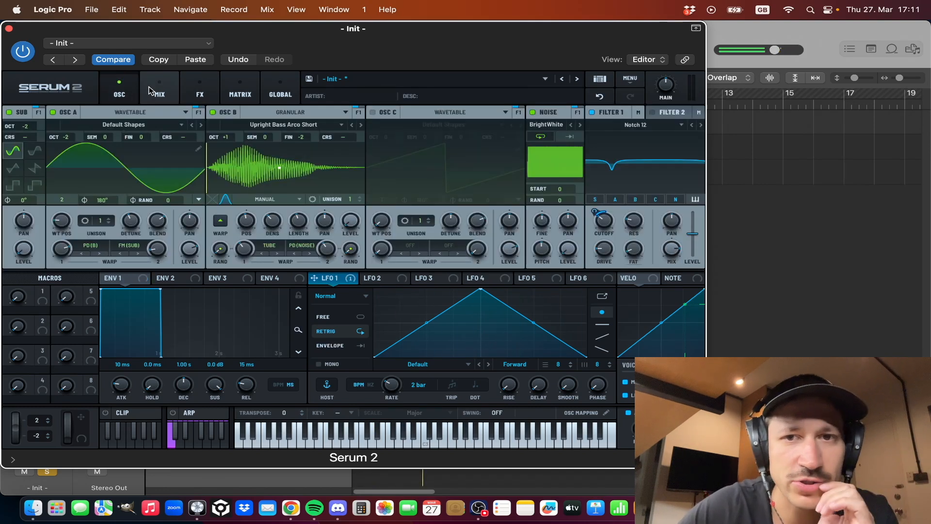
{"action": "left_click", "coordinate": [534, 112]}
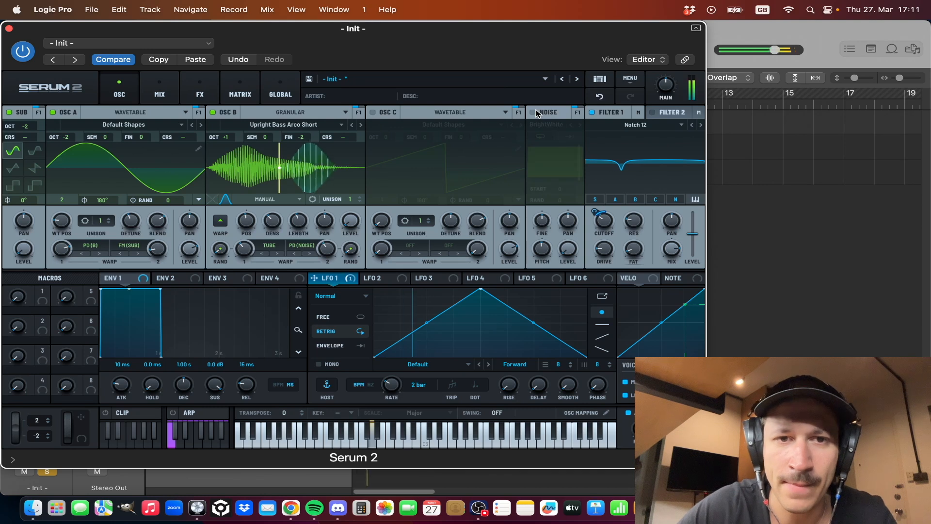
{"action": "left_click", "coordinate": [534, 112]}
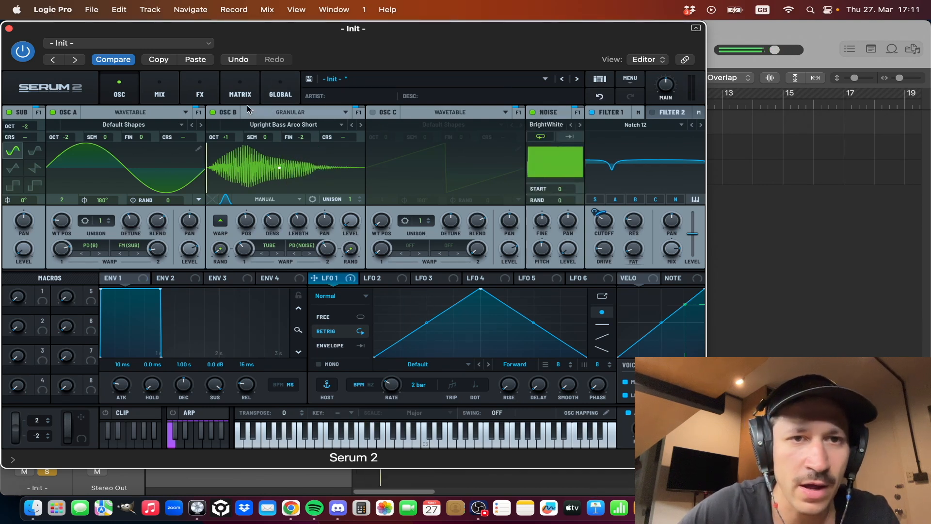
{"action": "left_click", "coordinate": [211, 113]}
{"action": "left_click", "coordinate": [212, 112]}
{"action": "left_click", "coordinate": [200, 91]}
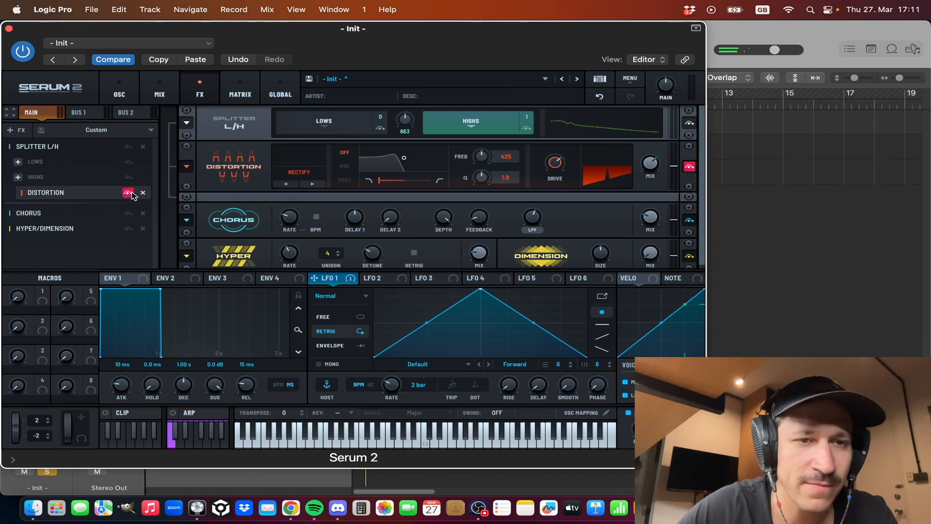
{"action": "left_click", "coordinate": [160, 91]}
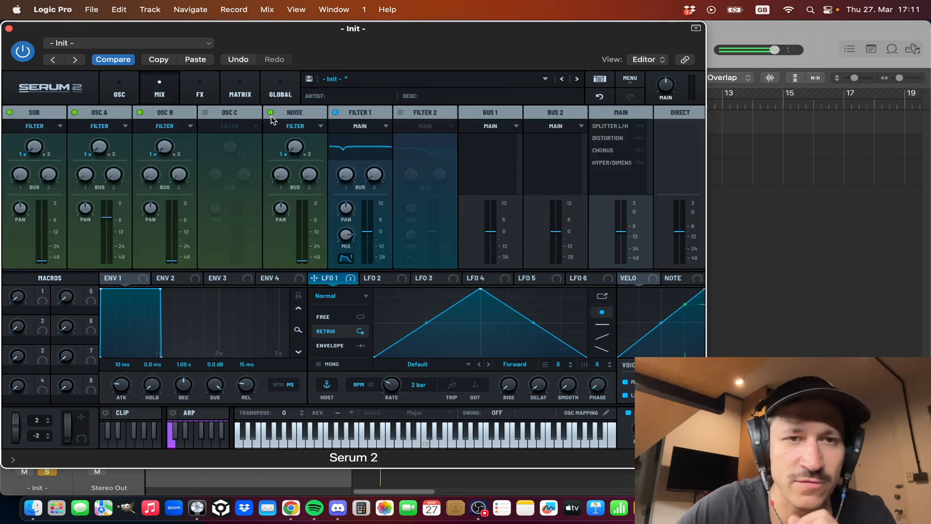
- Fine-tune oscillator B's two warp amounts and oscillator A's first warp amount while listening to the soloed track
{"action": "left_click", "coordinate": [135, 94]}
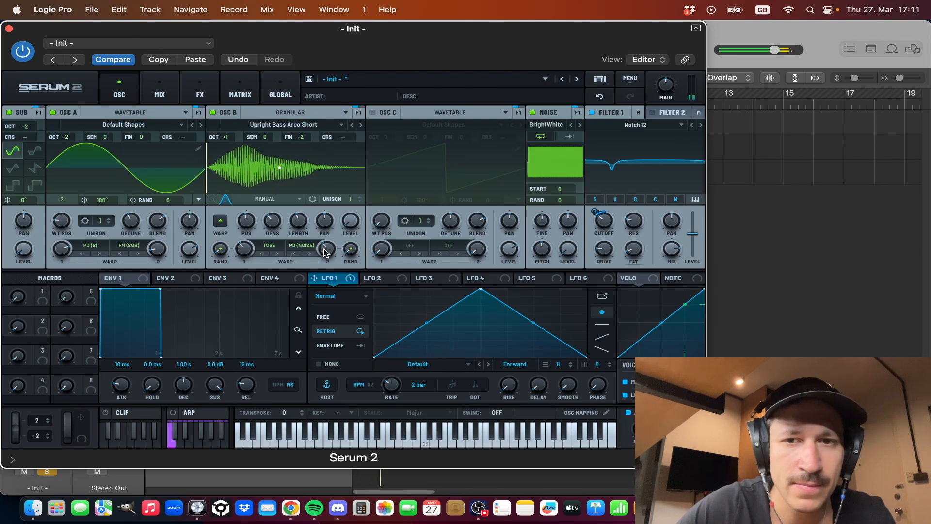
{"action": "left_click_drag", "start_coordinate": [325, 252], "coordinate": [329, 221]}
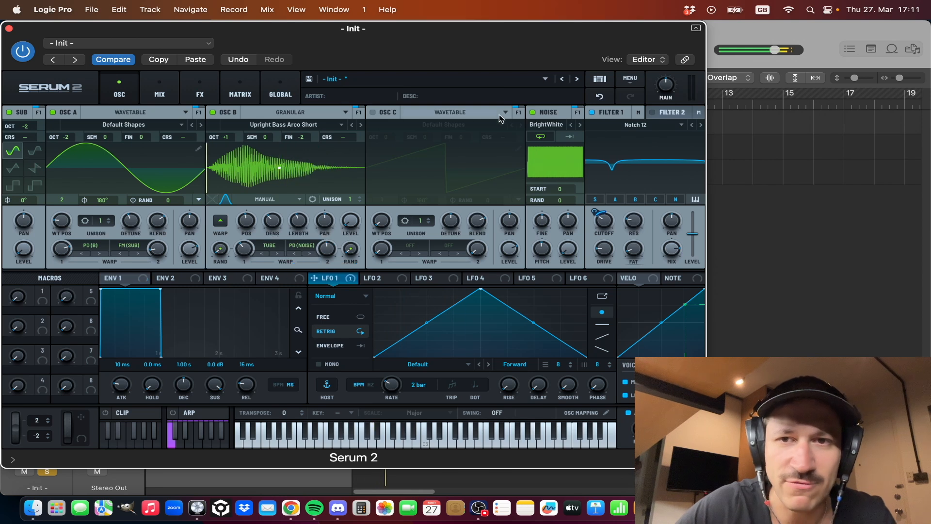
{"action": "left_click_drag", "start_coordinate": [246, 253], "coordinate": [244, 276]}
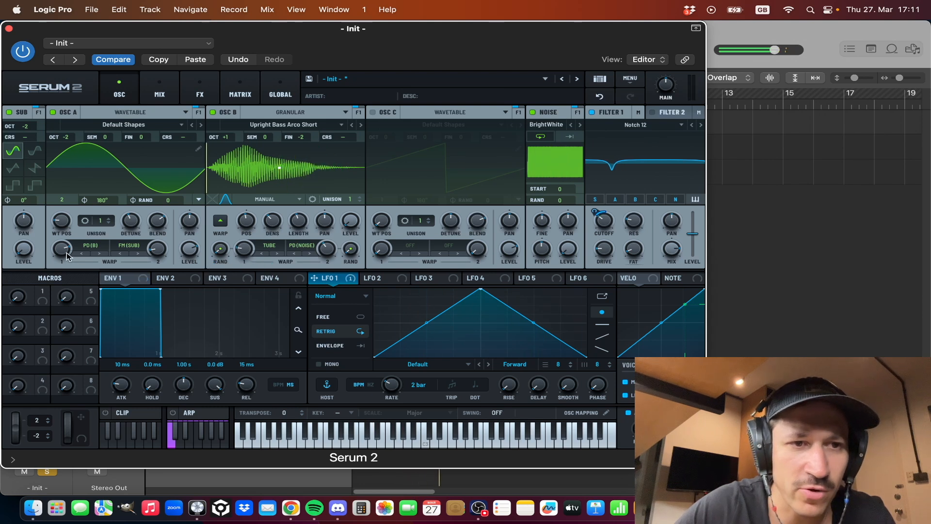
{"action": "left_click_drag", "start_coordinate": [64, 256], "coordinate": [63, 260]}
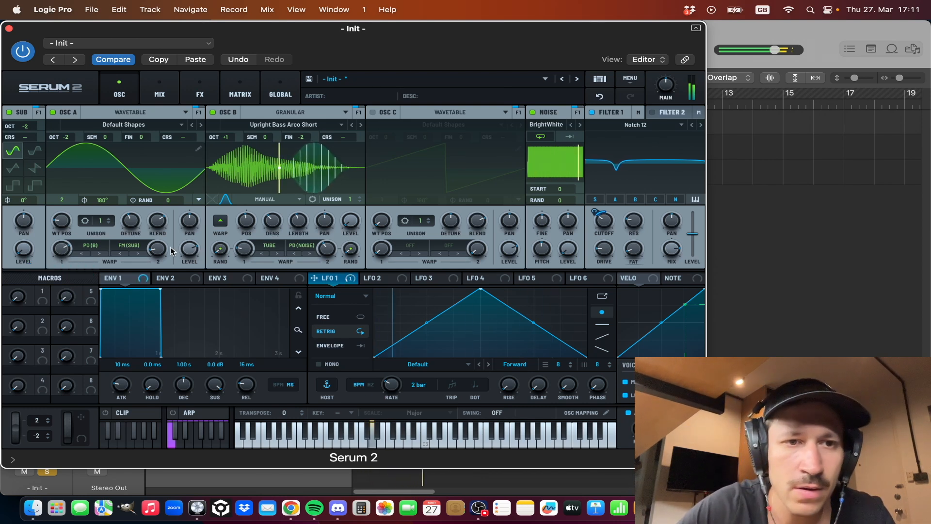
- Try Filter 1 as oscillator B's phase distortion source, return to PD (Noise), and set Warp 2 to about 45 %
{"action": "mouse_move", "coordinate": [161, 247]}
{"action": "left_click", "coordinate": [311, 252]}
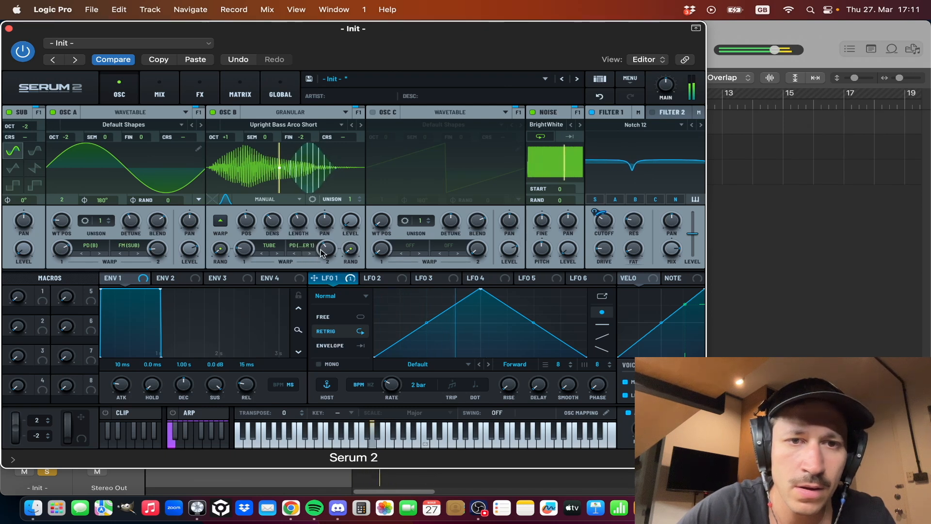
{"action": "left_click", "coordinate": [311, 252]}
{"action": "mouse_move", "coordinate": [324, 250]}
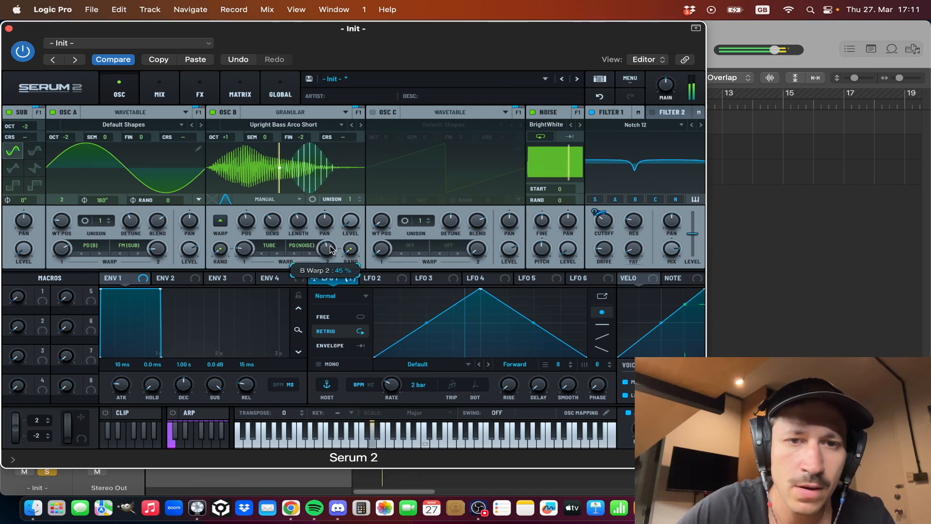
{"action": "mouse_move", "coordinate": [250, 251]}
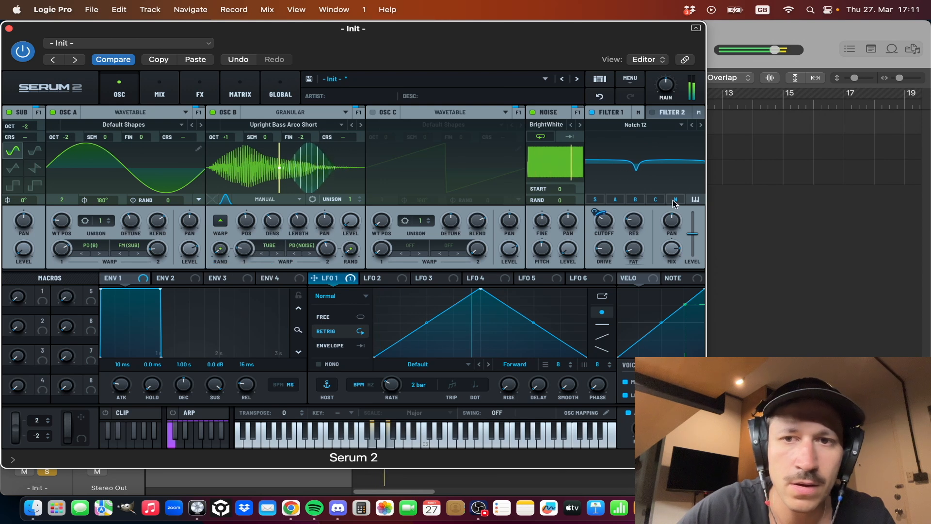
{"action": "mouse_move", "coordinate": [608, 223]}
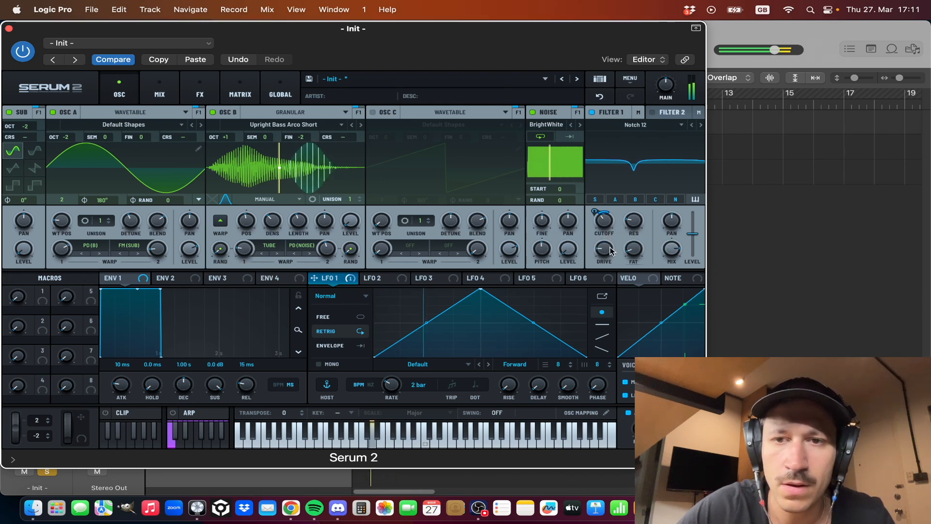
{"action": "mouse_move", "coordinate": [611, 251]}
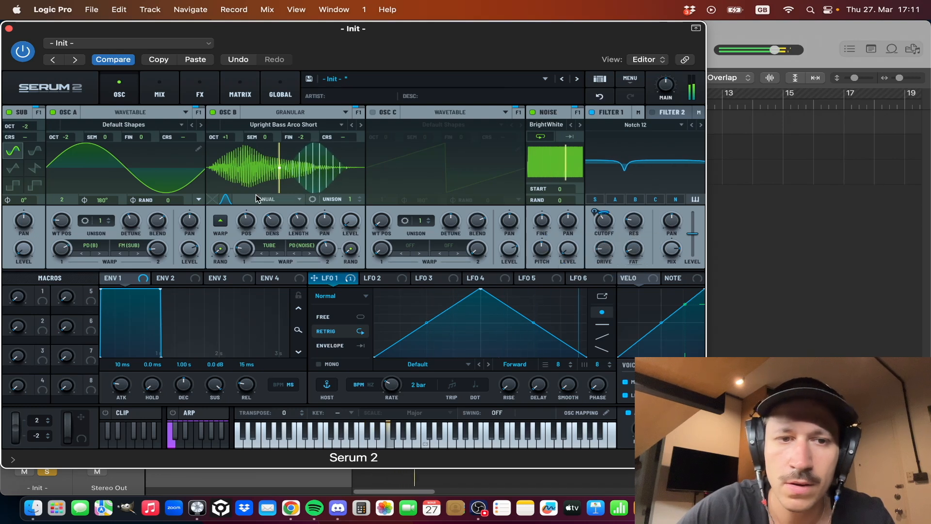
- Unsolo the synth's track and add a Convolve effect after Hyper/Dimension in the main effects rack
{"action": "left_click", "coordinate": [54, 470]}
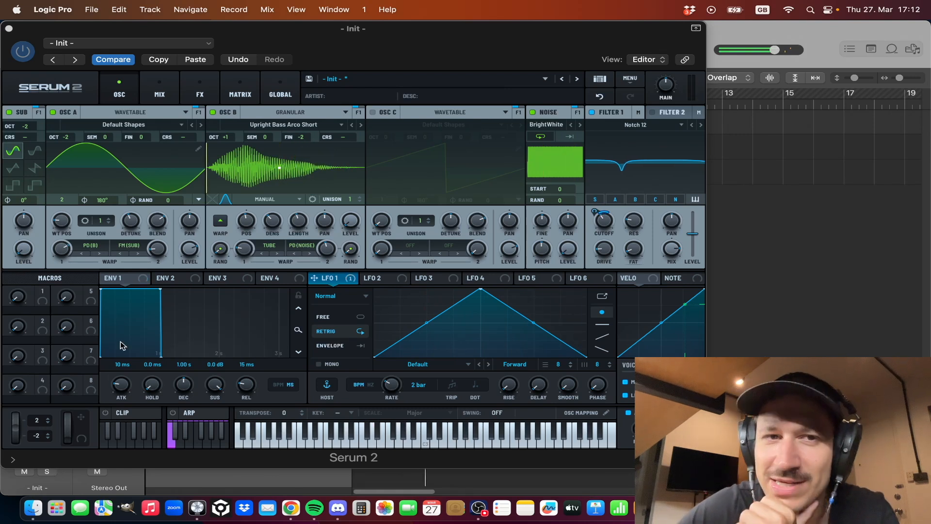
{"action": "left_click", "coordinate": [212, 95]}
{"action": "left_click", "coordinate": [156, 90]}
{"action": "left_click", "coordinate": [187, 87]}
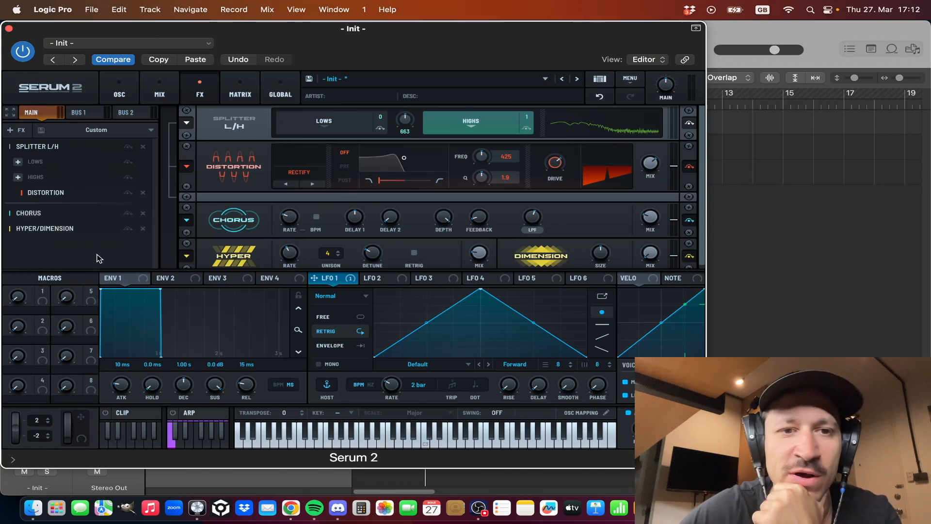
{"action": "scroll", "coordinate": [193, 261], "scroll_direction": "down", "scroll_amount": 1}
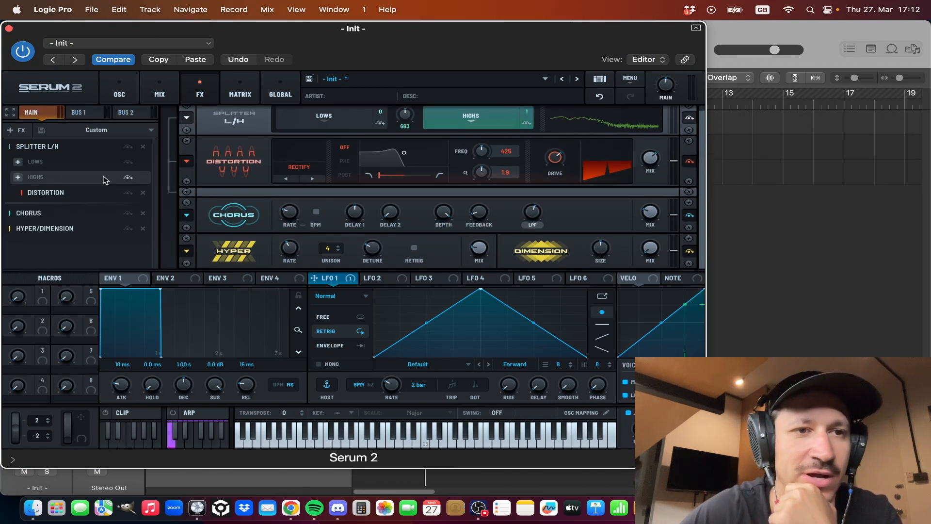
{"action": "left_click", "coordinate": [23, 131]}
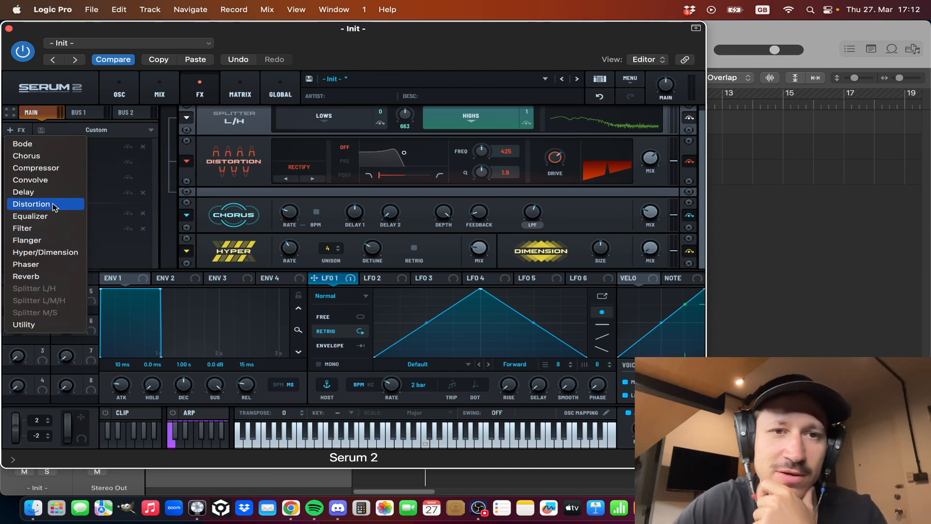
{"action": "left_click", "coordinate": [51, 183]}
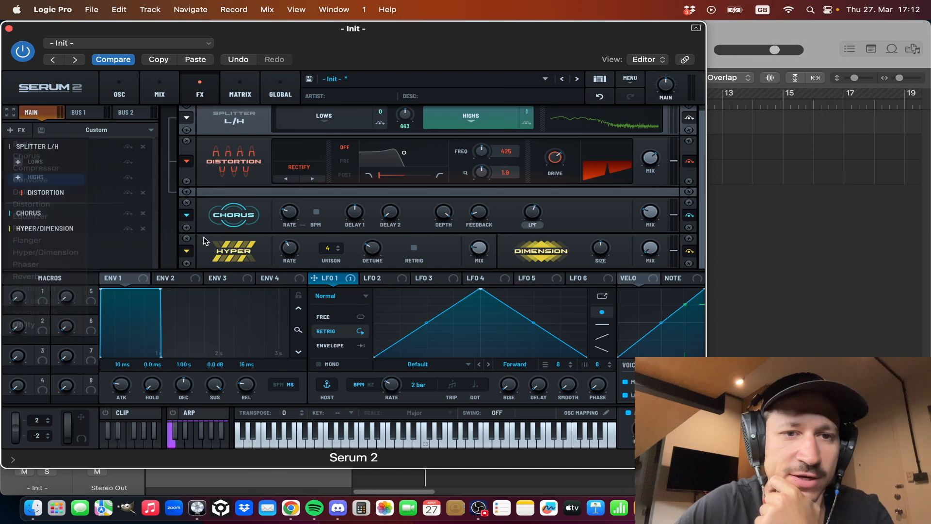
- Load the factory Digital Gated impulse response into Convolve and fine-tune its mix by ear
{"action": "left_click", "coordinate": [338, 249]}
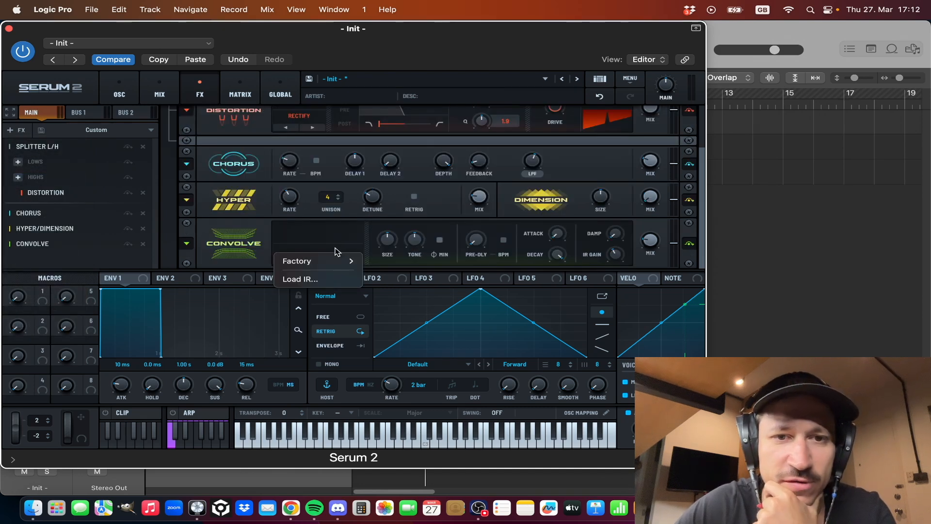
{"action": "mouse_move", "coordinate": [315, 261]}
{"action": "mouse_move", "coordinate": [397, 322]}
{"action": "left_click", "coordinate": [485, 245]}
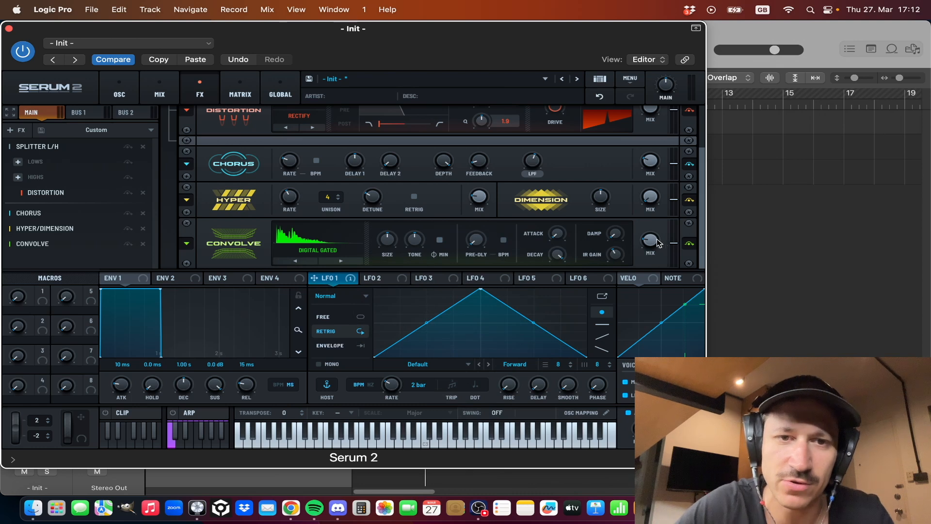
{"action": "left_click_drag", "start_coordinate": [659, 225], "coordinate": [653, 238]}
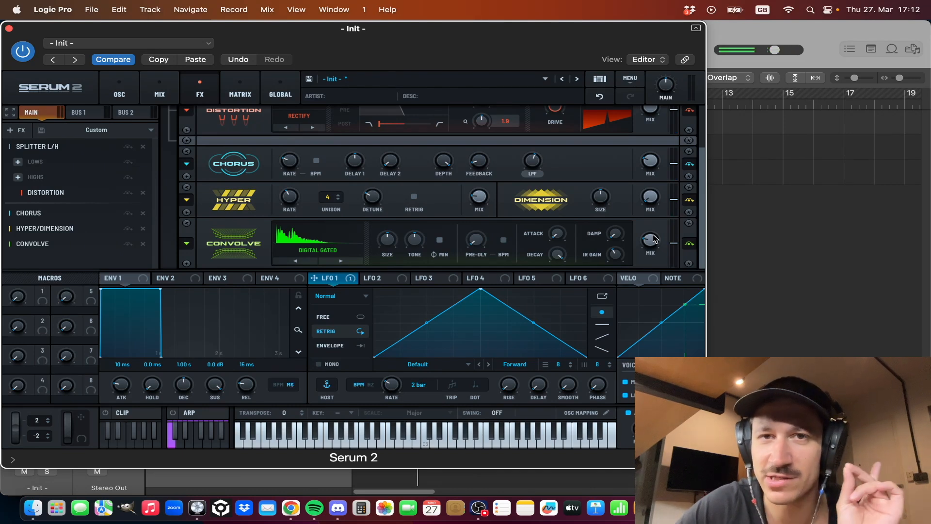
{"action": "left_click_drag", "start_coordinate": [657, 234], "coordinate": [651, 244]}
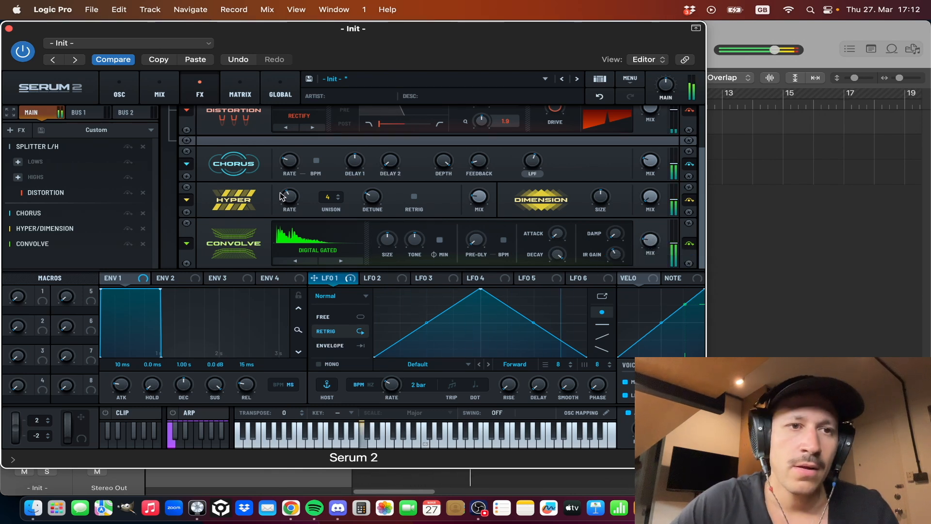
- Add an Equalizer after Convolve and shape its first band as a peak at 1012 Hz, Q 38 and gain 2.4
{"action": "left_click", "coordinate": [19, 130]}
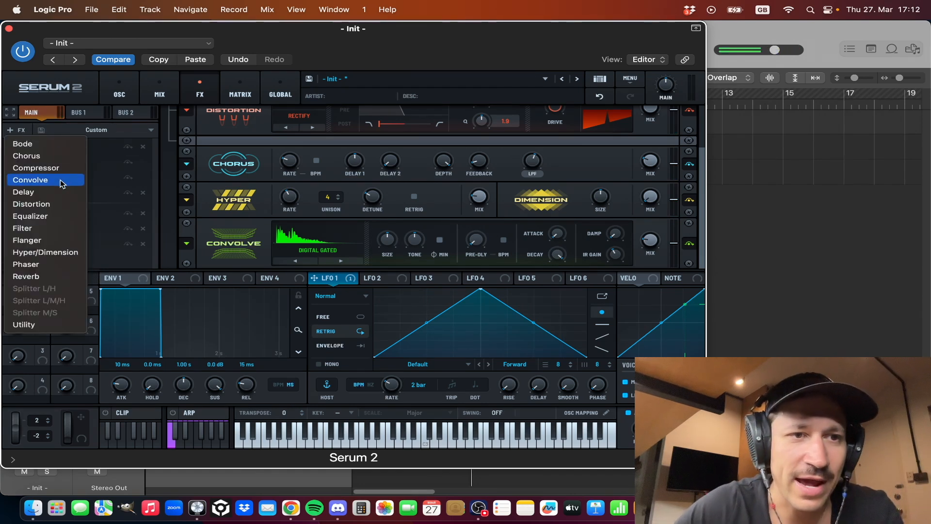
{"action": "left_click", "coordinate": [148, 245]}
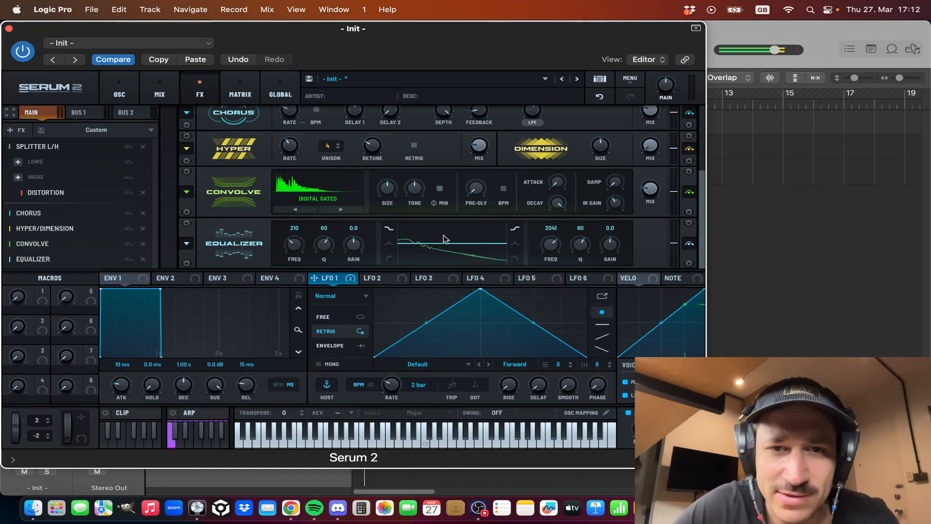
{"action": "left_click", "coordinate": [389, 243]}
{"action": "left_click_drag", "start_coordinate": [359, 246], "coordinate": [304, 246]}
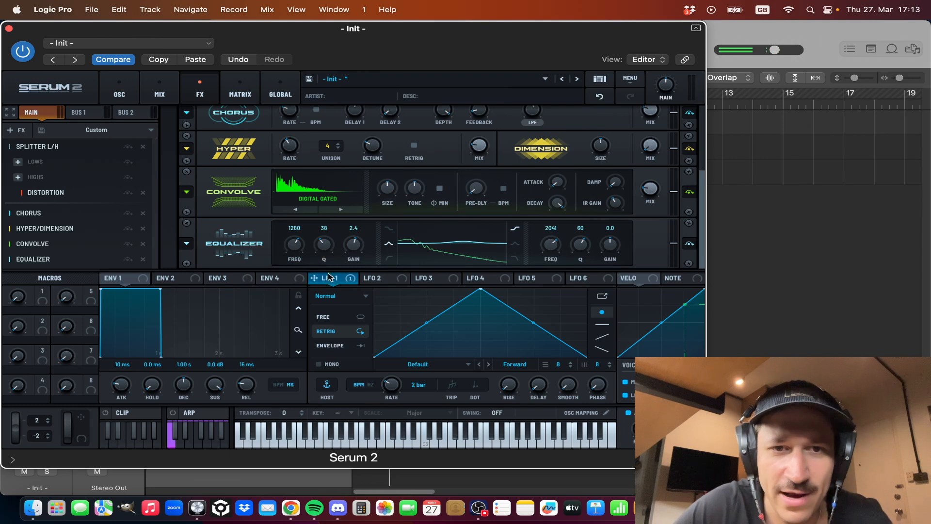
{"action": "left_click_drag", "start_coordinate": [293, 244], "coordinate": [293, 249]}
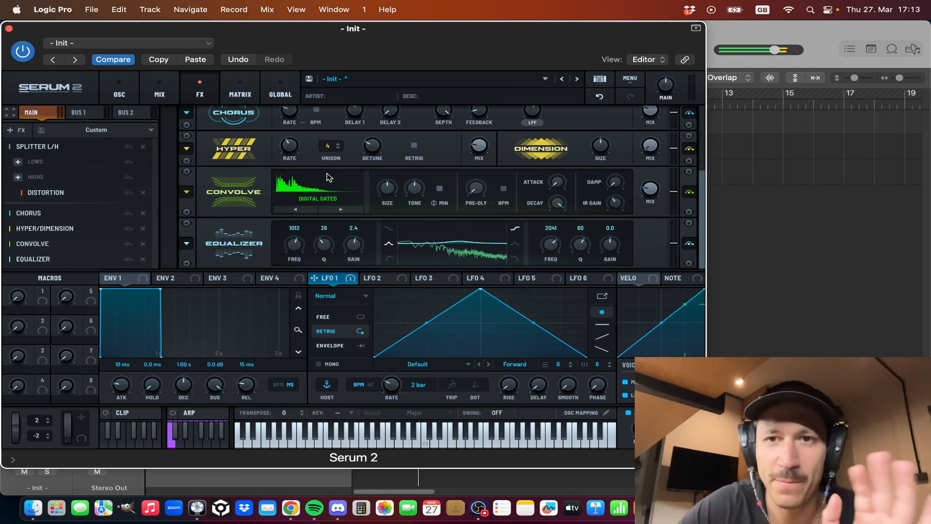
- Return to the oscillator view and start saving the preset, selecting the default name for replacement
{"action": "left_click", "coordinate": [119, 89]}
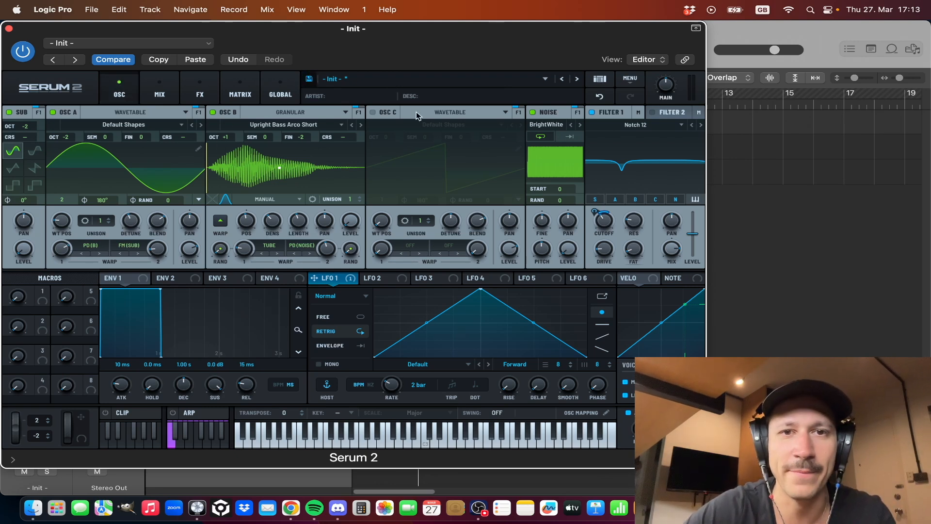
{"action": "key", "text": "super+s"}
{"action": "left_click", "coordinate": [454, 139]}
{"action": "triple_click", "coordinate": [456, 139]}
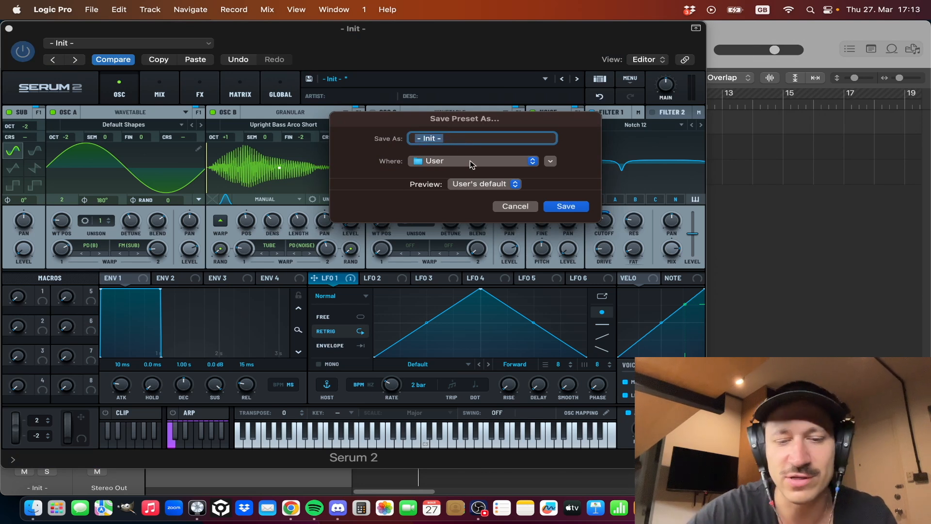
{"action": "type", "text": "RH"}
{"action": "key", "text": "BackSpace"}
{"action": "key", "text": "BackSpace"}
{"action": "type", "text": "j"}
{"action": "key", "text": "BackSpace"}
{"action": "type", "text": "h"}
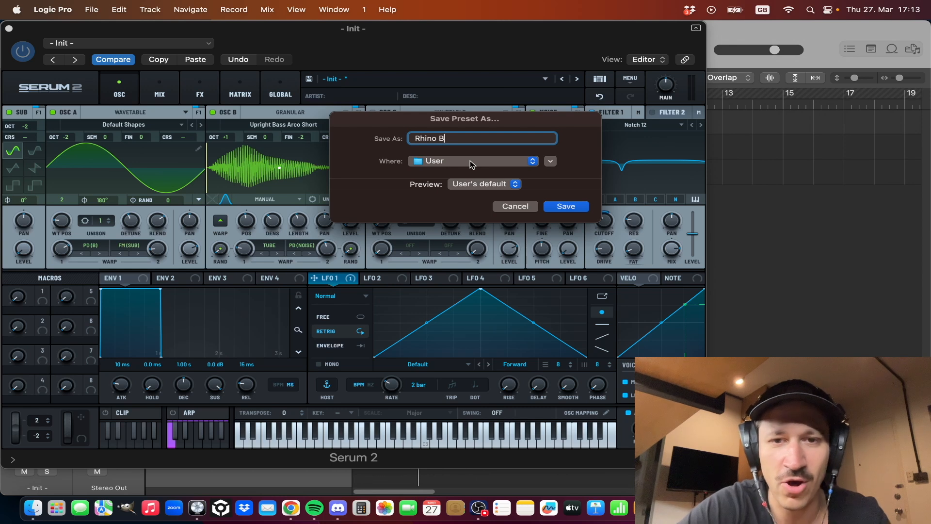
{"action": "type", "text": "ino Nin"}
{"action": "key", "text": "BackSpace"}
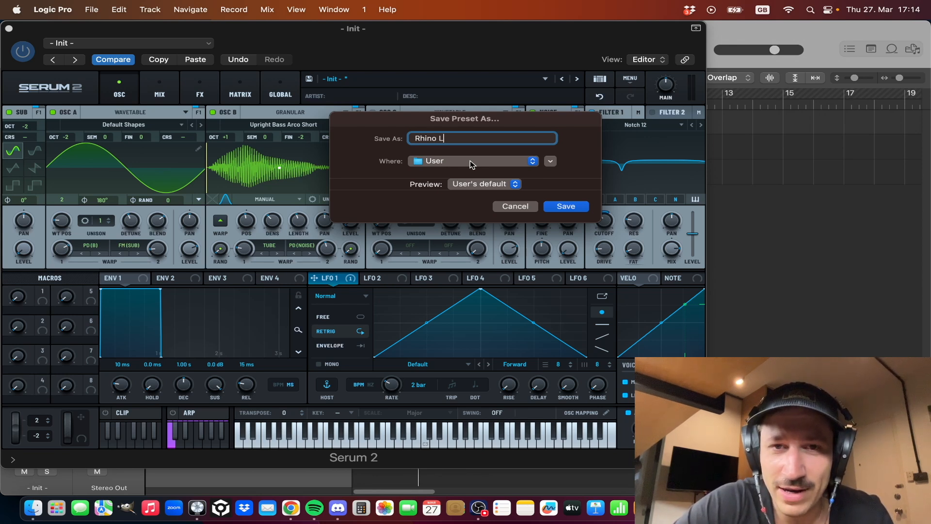
{"action": "key", "text": "BackSpace"}
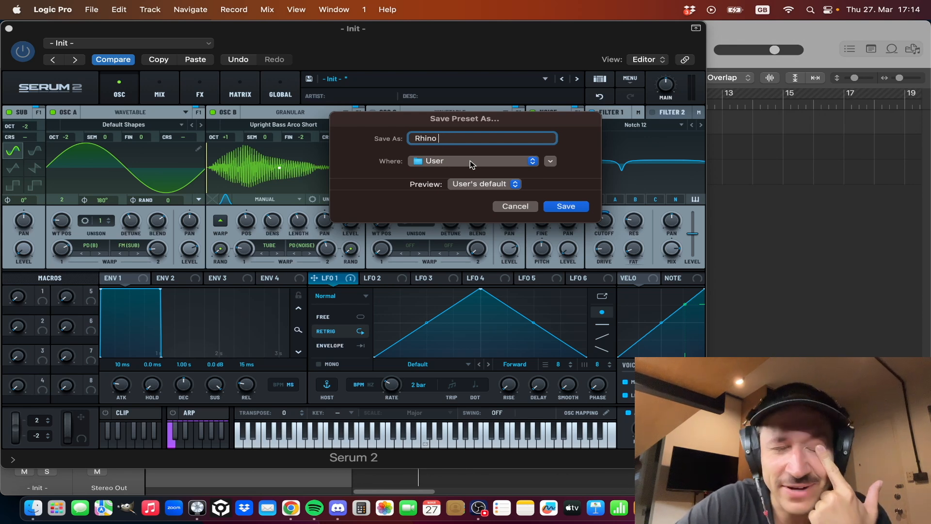
{"action": "key", "text": "BackSpace"}
{"action": "key", "text": "BackSpace"}
{"action": "key", "text": "BackSpace"}
{"action": "key", "text": "BackSpace"}
{"action": "type", "text": "TH"}
{"action": "key", "text": "BackSpace"}
{"action": "type", "text": "he"}
{"action": "key", "text": "BackSpace"}
{"action": "key", "text": "BackSpace"}
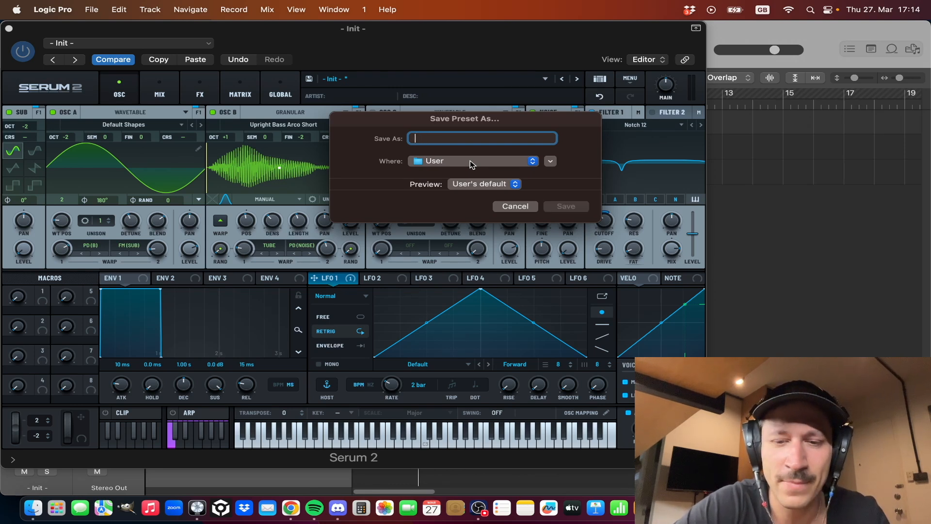
{"action": "type", "text": "R"}
{"action": "key", "text": "BackSpace"}
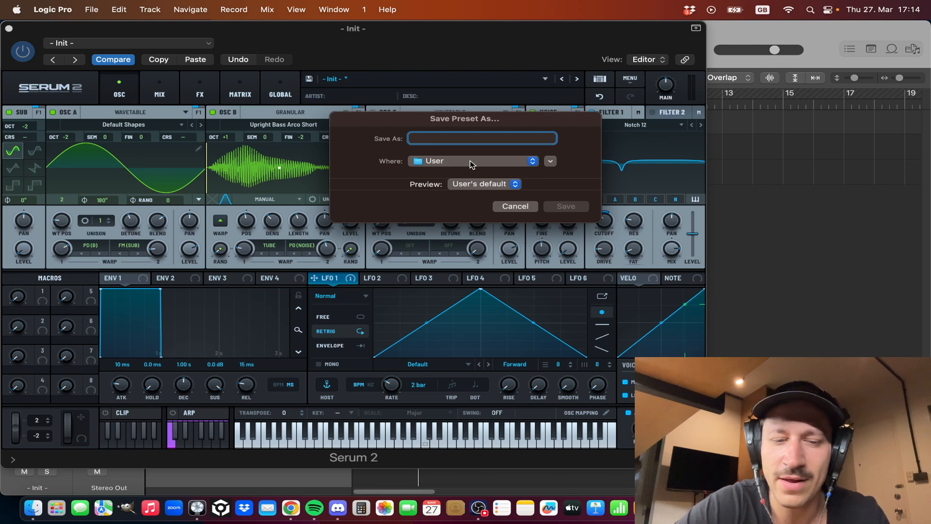
{"action": "type", "text": "R"}
{"action": "key", "text": "BackSpace"}
- Save the preset as "Impolite Rhino" in the User folder and play the finished bass
{"action": "type", "text": "Im"}
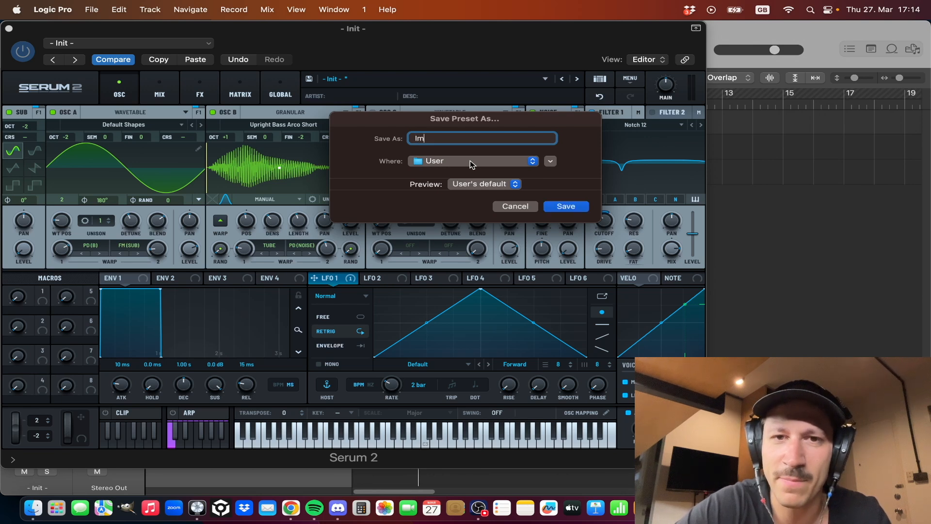
{"action": "type", "text": "polite Rhino"}
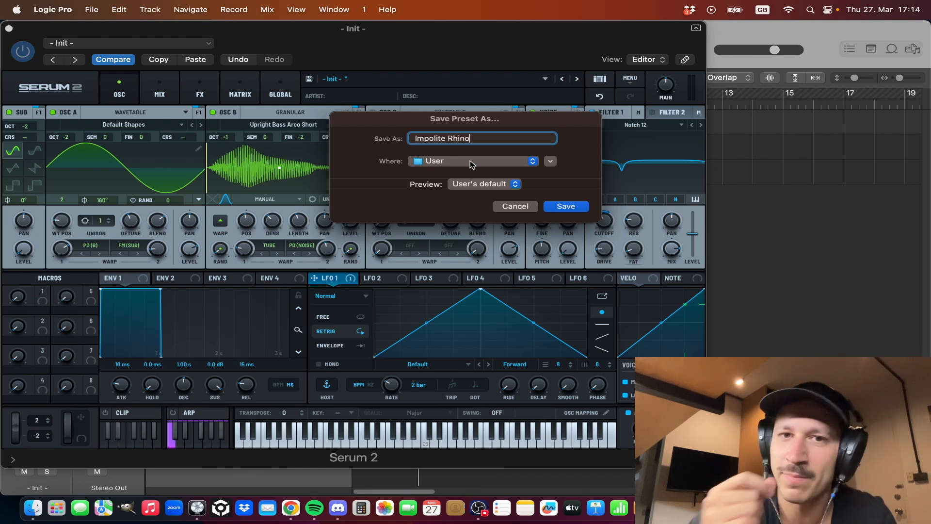
{"action": "left_click", "coordinate": [581, 210]}
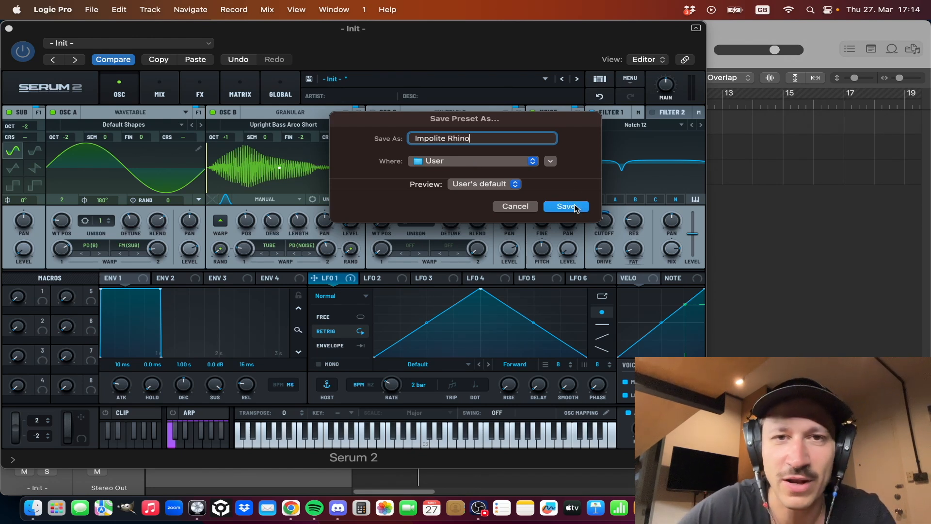
{"action": "left_click", "coordinate": [812, 210]}
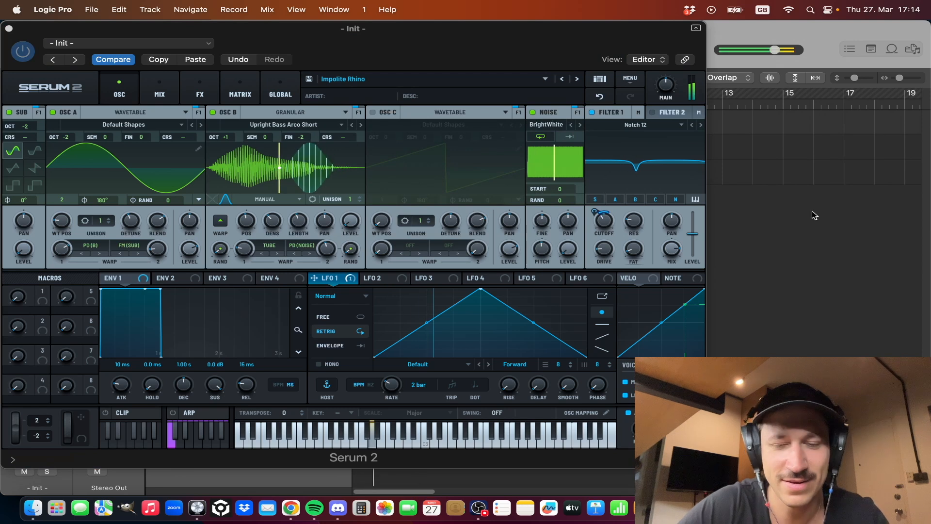